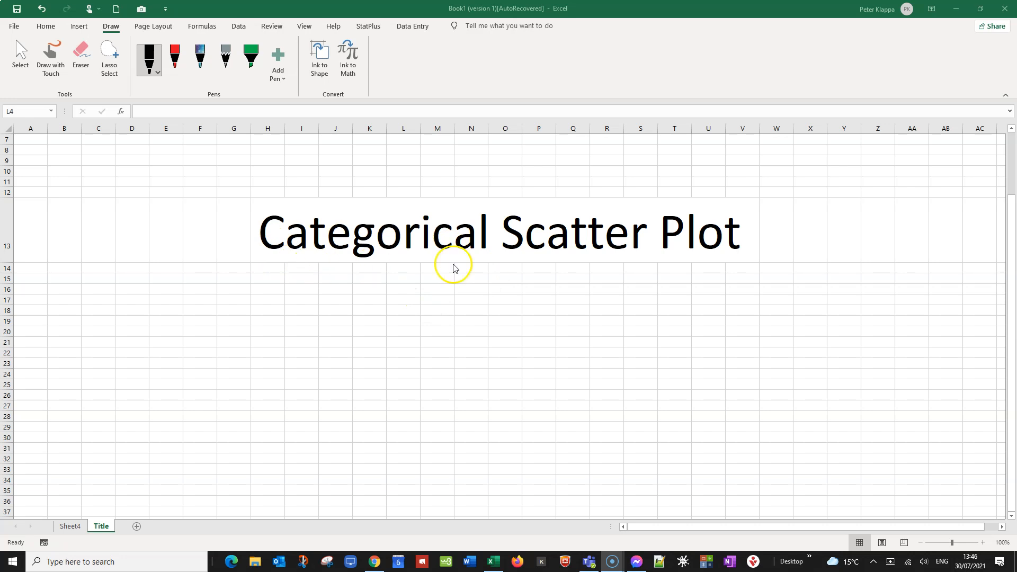
# Step: Open the Sheet4 worksheet containing the seedling growth data
pyautogui.click(77, 528)
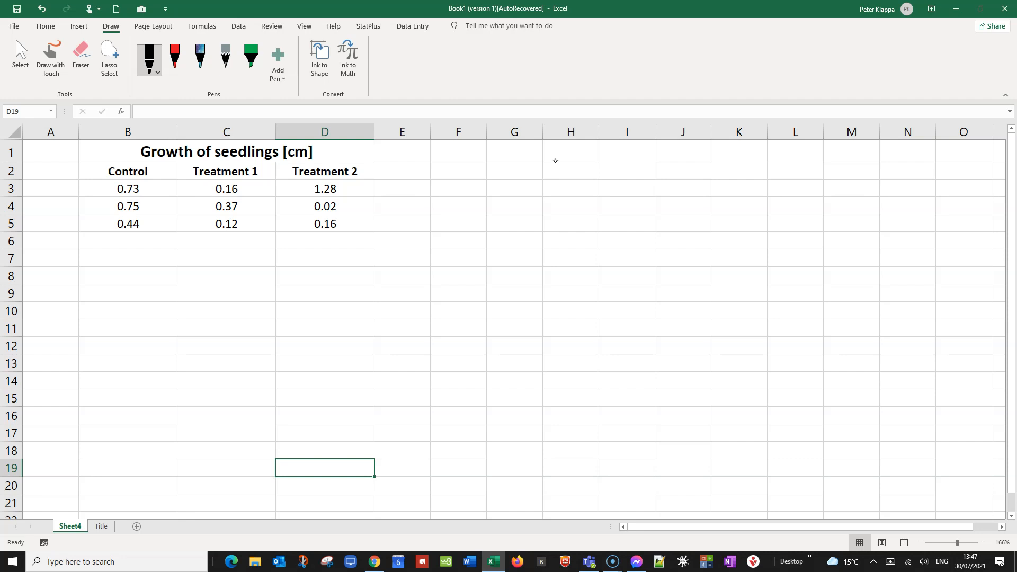
# Step: Sketch a chart's two arrowed axes in black ink beside the data and label the horizontal axis Control, T1 and T2
pyautogui.moveTo(578, 153)
pyautogui.mouseDown()
pyautogui.moveTo(577, 291)
pyautogui.moveTo(766, 286)
pyautogui.mouseUp()
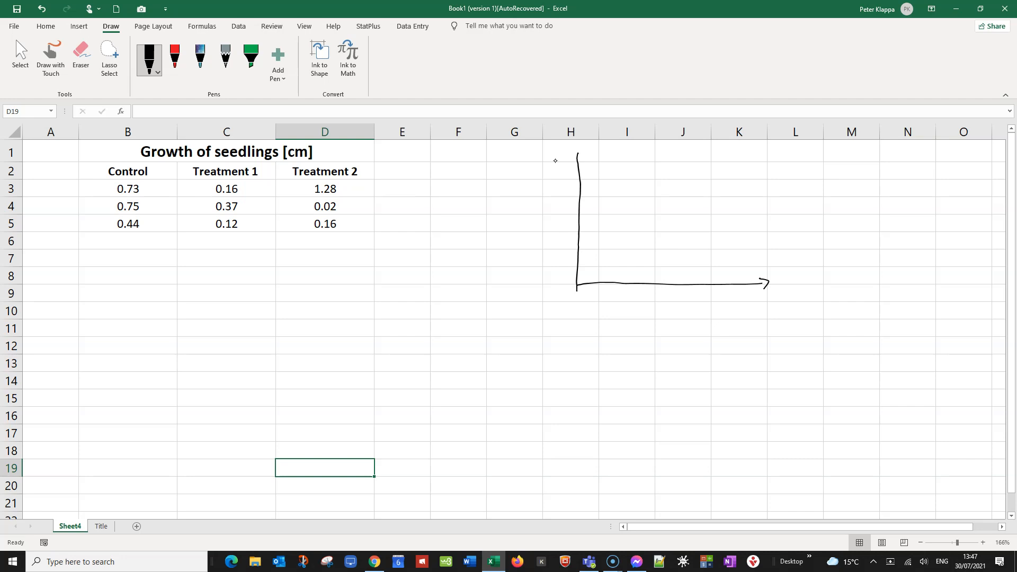
pyautogui.moveTo(576, 157); pyautogui.dragTo(584, 159)
pyautogui.moveTo(608, 298)
pyautogui.mouseDown()
pyautogui.moveTo(595, 304)
pyautogui.moveTo(625, 309)
pyautogui.mouseUp()
pyautogui.moveTo(622, 300); pyautogui.dragTo(698, 307)
pyautogui.moveTo(691, 294)
pyautogui.mouseDown()
pyautogui.moveTo(706, 293)
pyautogui.moveTo(712, 306)
pyautogui.moveTo(782, 306)
pyautogui.mouseUp()
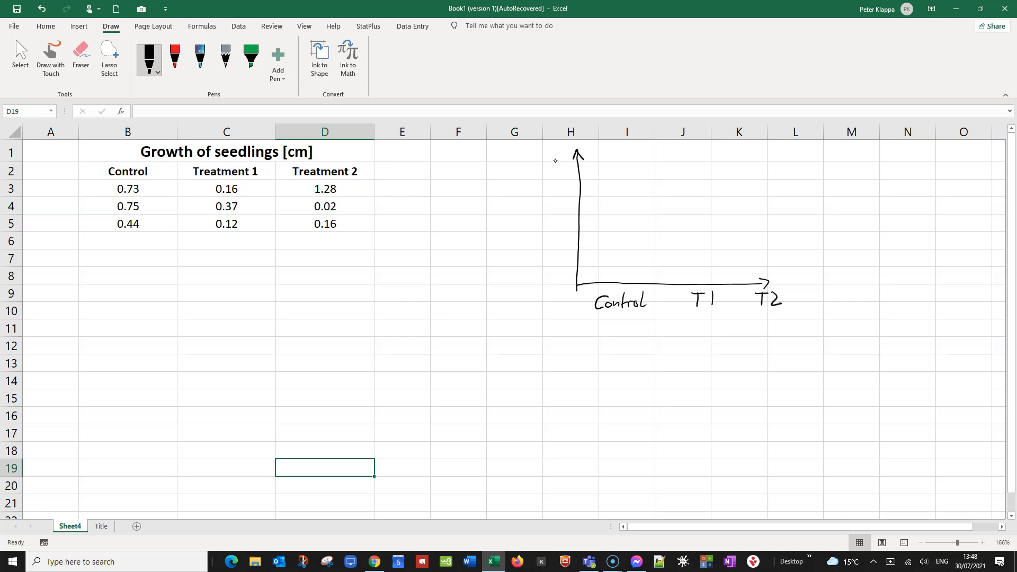
# Step: Label the sketched vertical axis growth [cm] and draw crosses for data points, plus a mean dot with an error bar over Control
pyautogui.moveTo(598, 145)
pyautogui.mouseDown()
pyautogui.moveTo(590, 157)
pyautogui.moveTo(631, 142)
pyautogui.moveTo(638, 150)
pyautogui.mouseUp()
pyautogui.moveTo(540, 156)
pyautogui.mouseDown()
pyautogui.moveTo(561, 162)
pyautogui.moveTo(531, 169)
pyautogui.moveTo(562, 167)
pyautogui.mouseUp()
pyautogui.moveTo(622, 234)
pyautogui.mouseDown()
pyautogui.moveTo(627, 241)
pyautogui.moveTo(623, 207)
pyautogui.mouseUp()
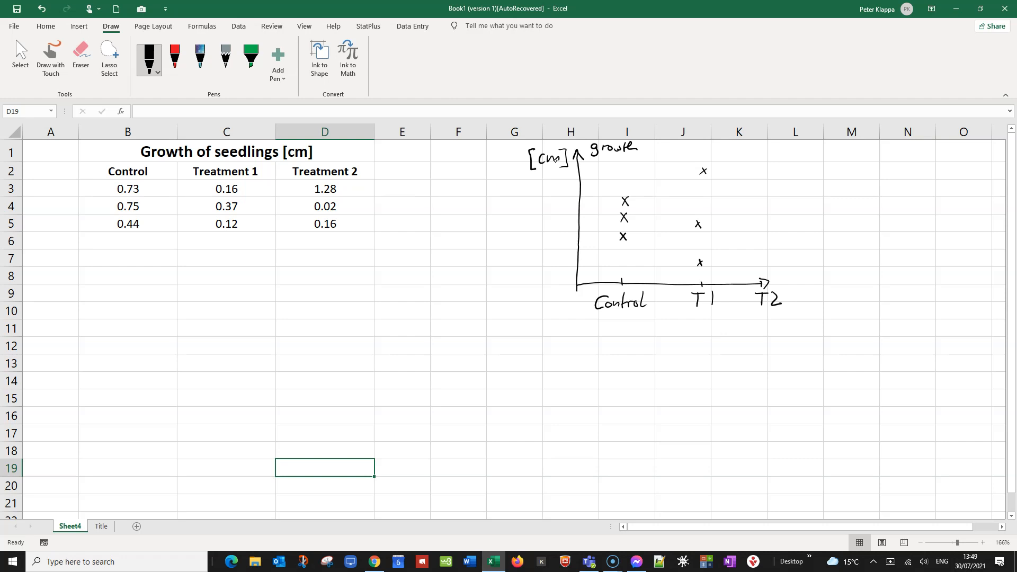
pyautogui.moveTo(621, 218); pyautogui.dragTo(624, 222)
pyautogui.moveTo(624, 191)
pyautogui.mouseDown()
pyautogui.moveTo(629, 262)
pyautogui.moveTo(638, 262)
pyautogui.mouseUp()
pyautogui.moveTo(619, 191); pyautogui.dragTo(635, 190)
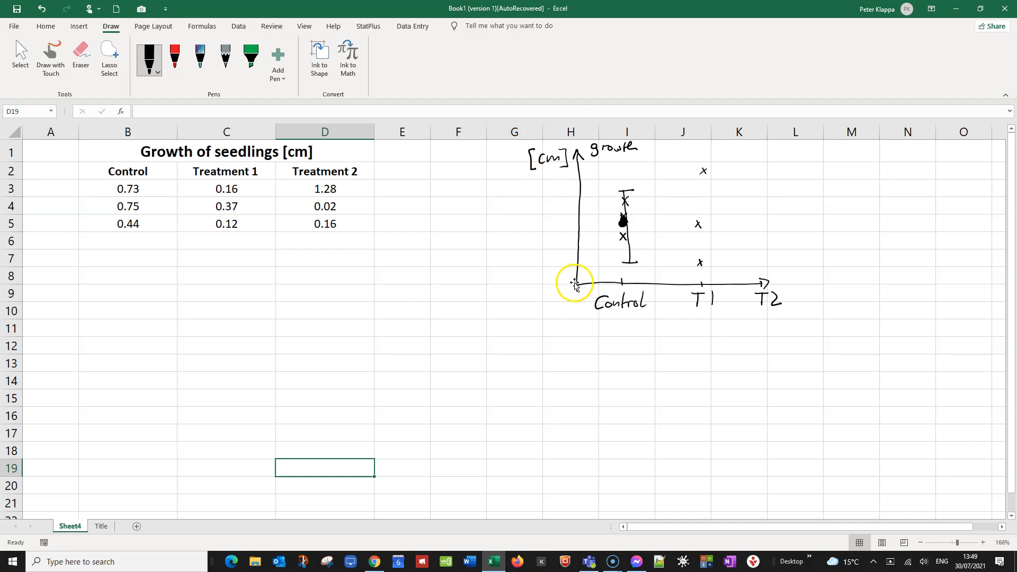
# Step: Erase all ink strokes of the sketched chart from the worksheet
pyautogui.click(81, 50)
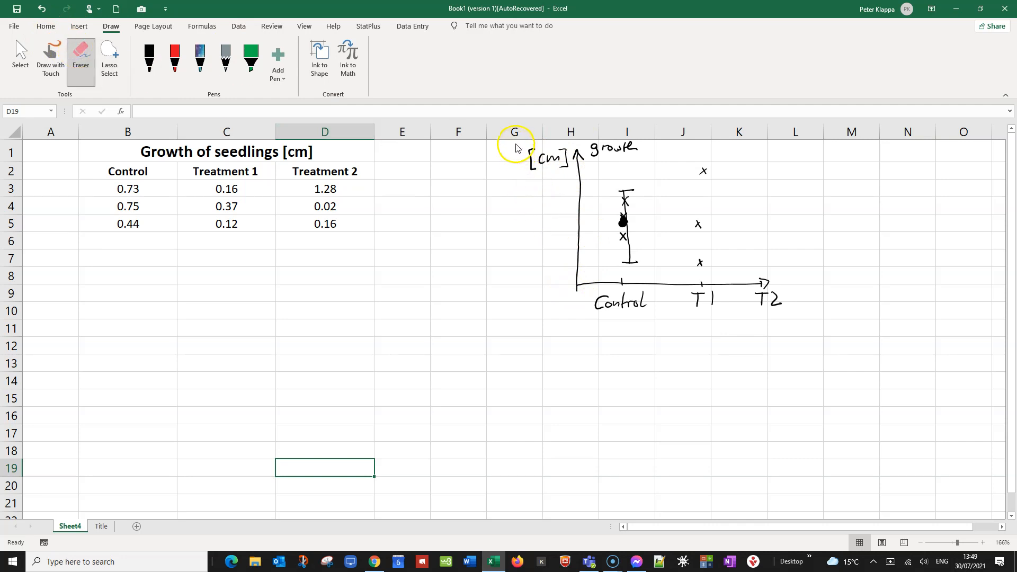
pyautogui.moveTo(531, 241); pyautogui.dragTo(751, 345)
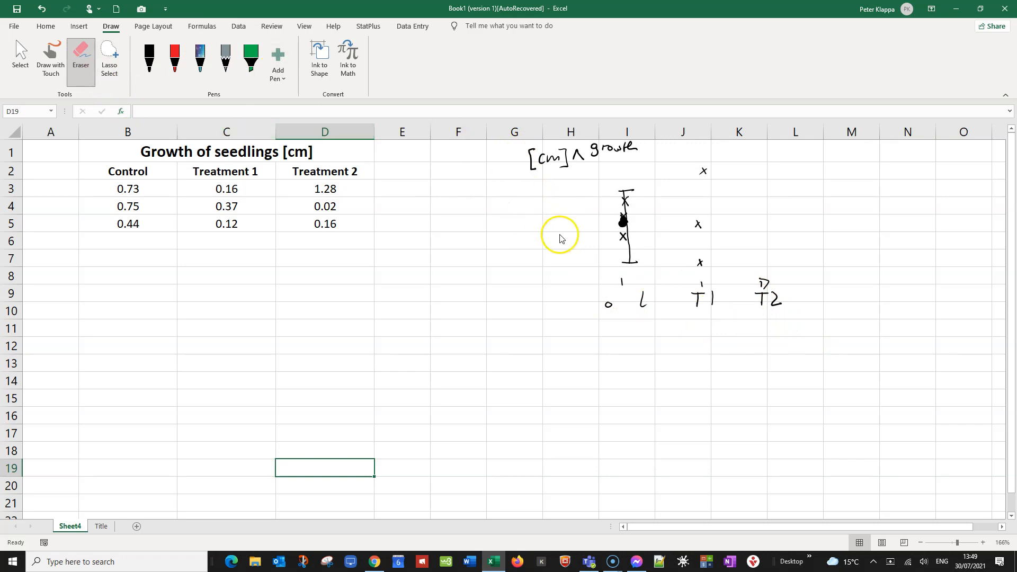
pyautogui.moveTo(525, 171)
pyautogui.mouseDown()
pyautogui.moveTo(643, 159)
pyautogui.moveTo(609, 150)
pyautogui.moveTo(745, 168)
pyautogui.moveTo(702, 171)
pyautogui.mouseUp()
pyautogui.moveTo(618, 200)
pyautogui.mouseDown()
pyautogui.moveTo(629, 188)
pyautogui.moveTo(627, 275)
pyautogui.moveTo(731, 218)
pyautogui.moveTo(702, 225)
pyautogui.moveTo(697, 272)
pyautogui.moveTo(609, 297)
pyautogui.moveTo(627, 279)
pyautogui.moveTo(649, 298)
pyautogui.moveTo(712, 286)
pyautogui.moveTo(759, 293)
pyautogui.mouseUp()
pyautogui.moveTo(764, 308)
pyautogui.mouseDown()
pyautogui.moveTo(751, 303)
pyautogui.moveTo(759, 294)
pyautogui.mouseUp()
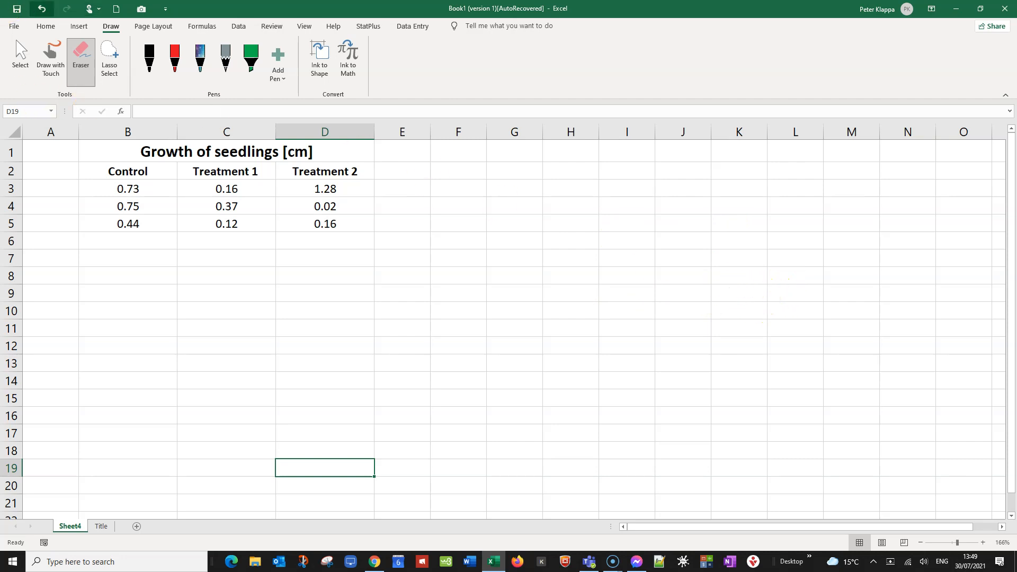
# Step: Enter the row label "mean" in cell A6 below the data
pyautogui.click(47, 28)
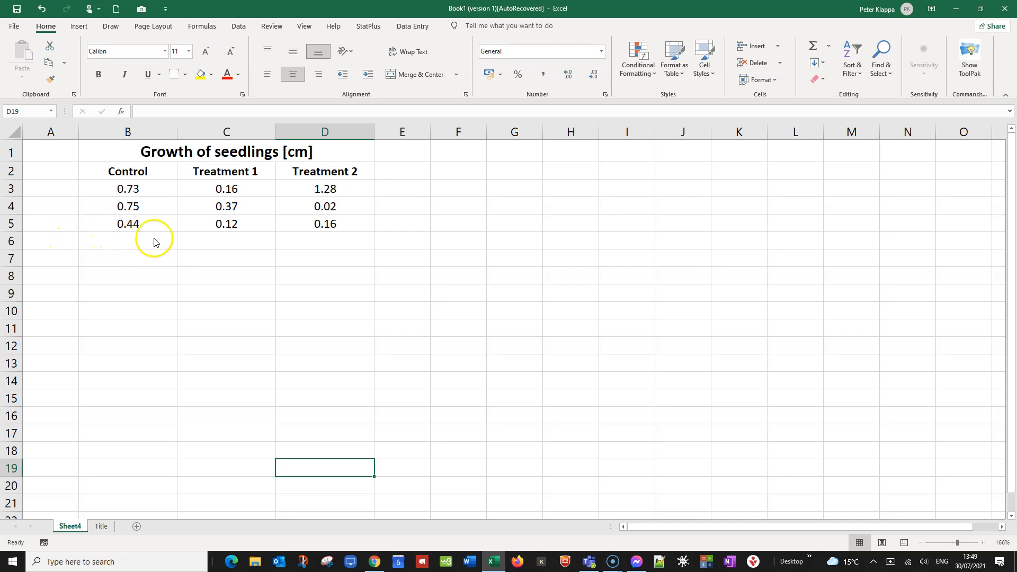
pyautogui.click(386, 112)
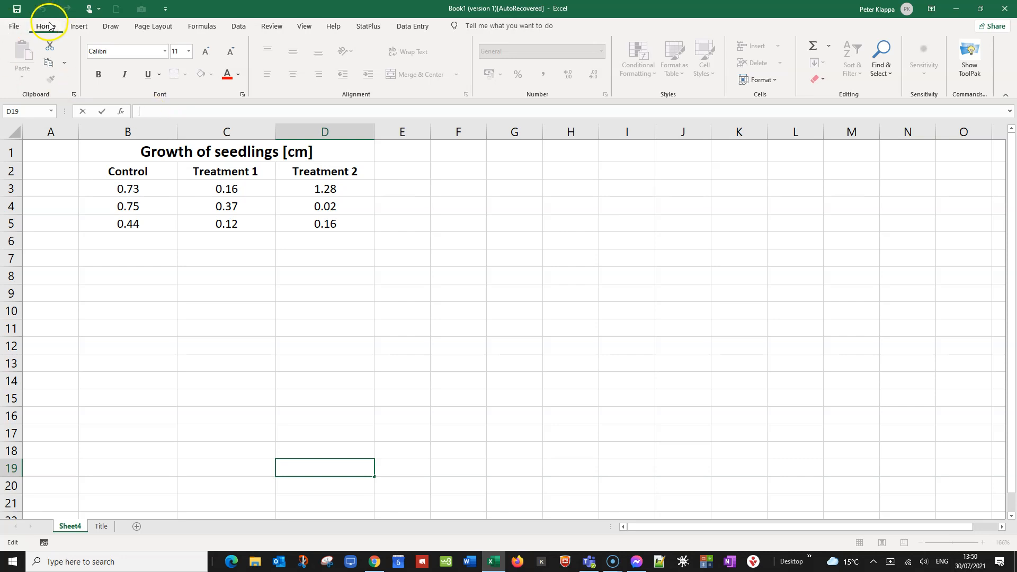
pyautogui.click(112, 27)
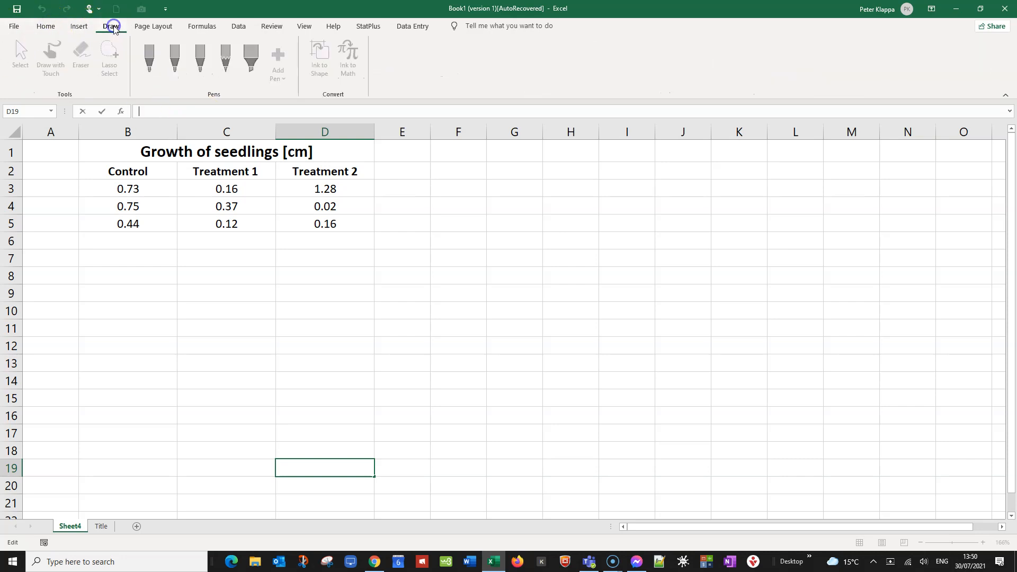
pyautogui.click(46, 26)
pyautogui.click(114, 248)
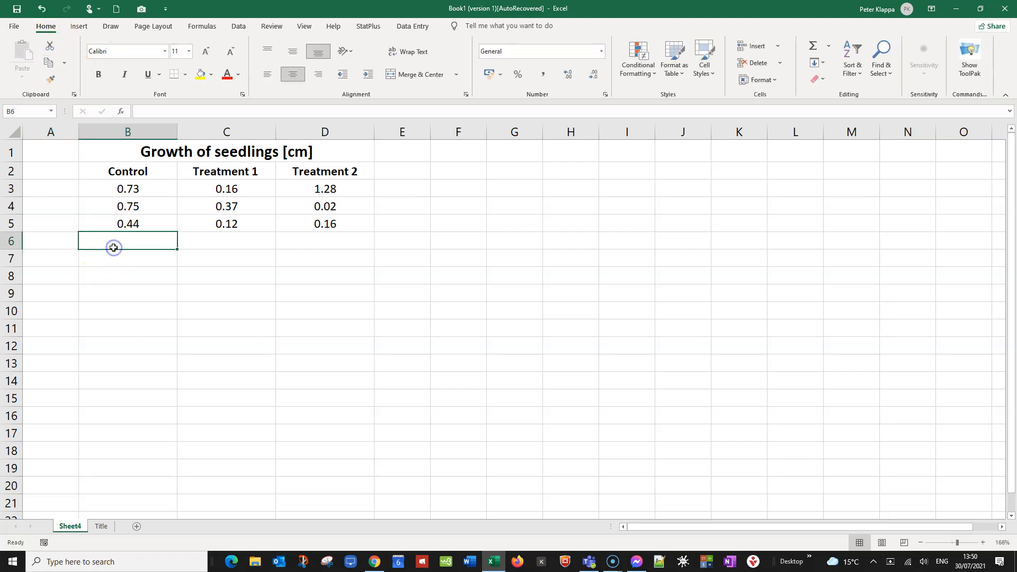
pyautogui.click(57, 246)
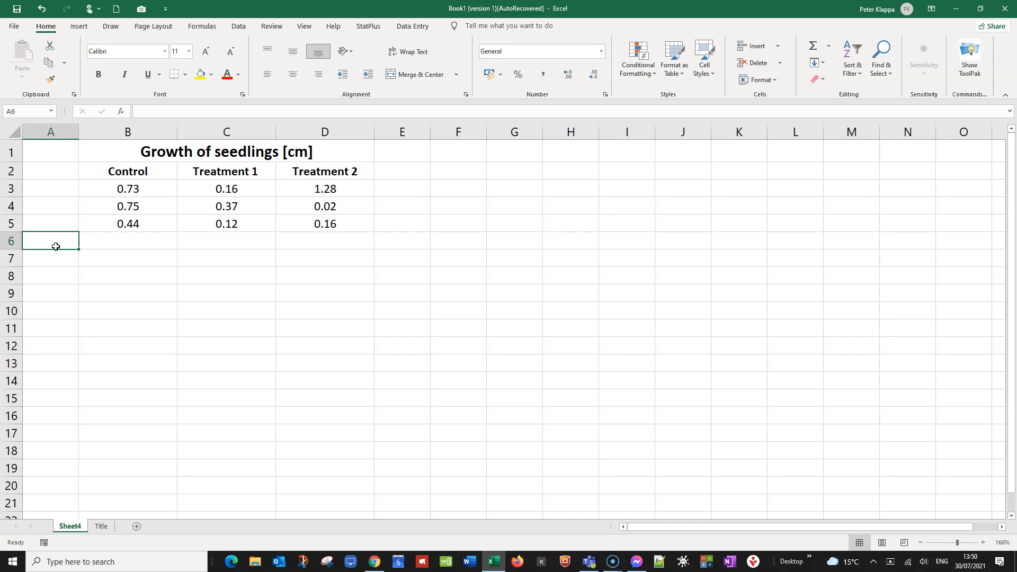
pyautogui.write('mean')
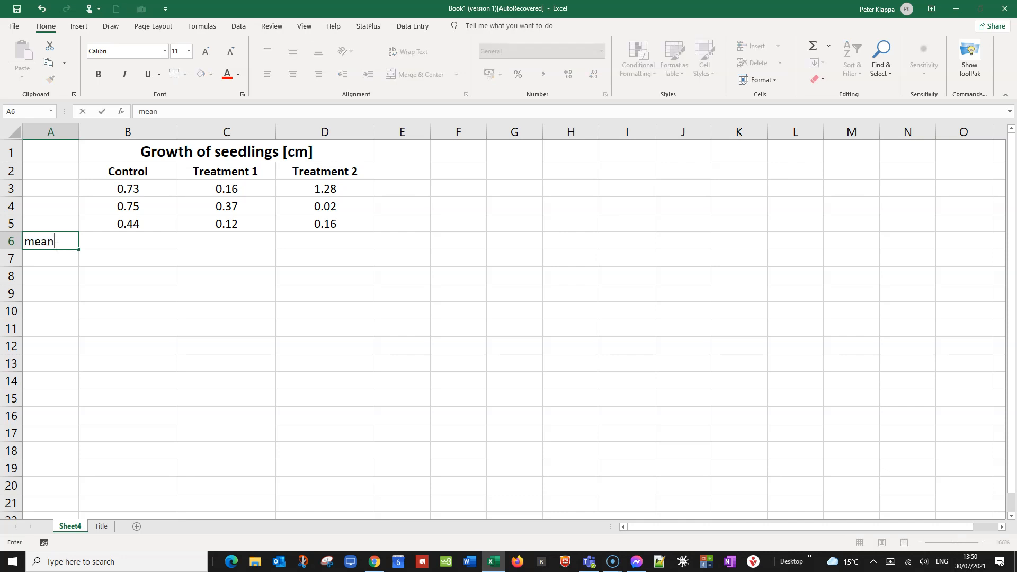
# Step: Calculate the Control mean in B6 with the formula =AVERAGE(B3:B5)
pyautogui.click(98, 246)
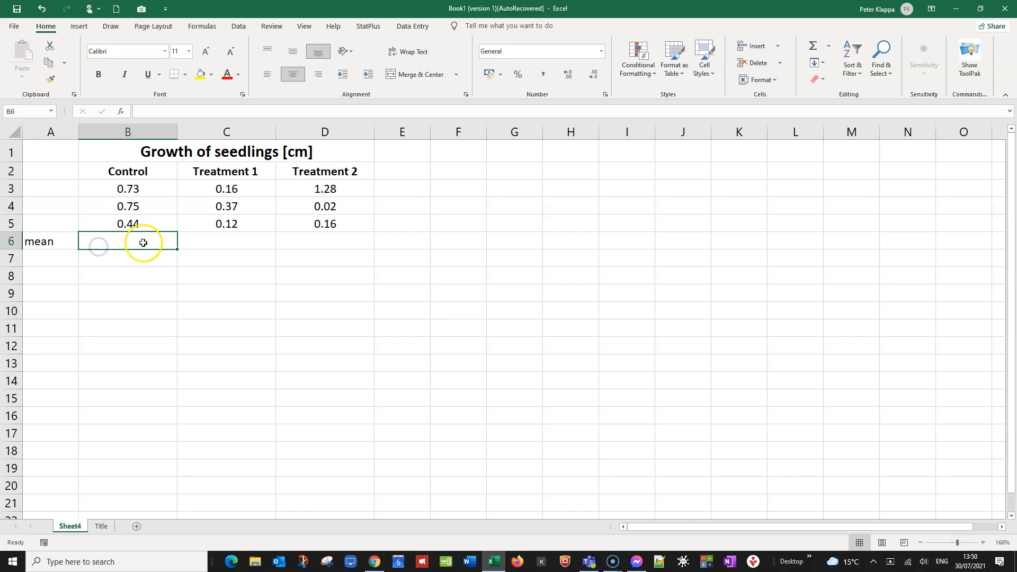
pyautogui.write('=')
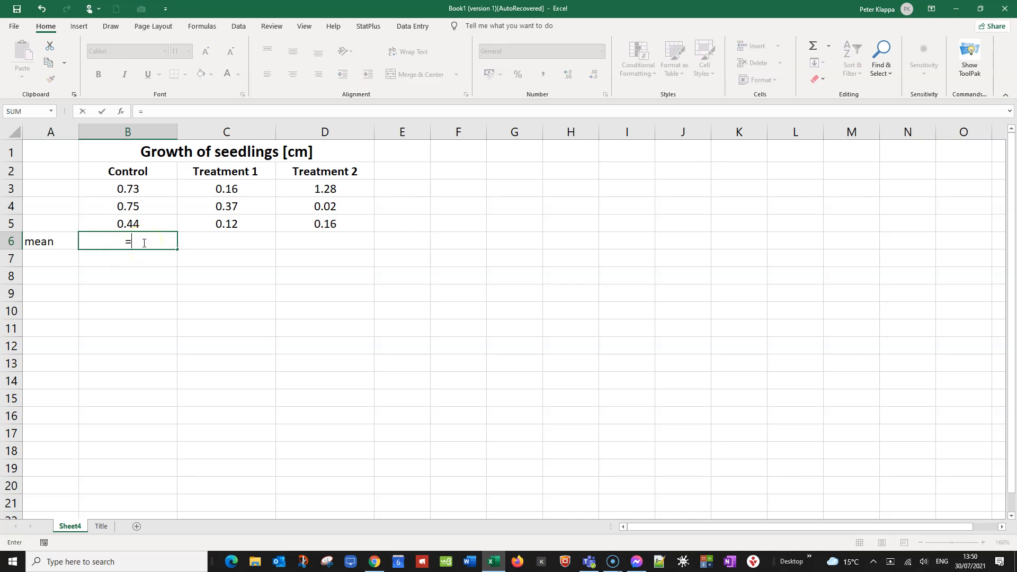
pyautogui.write('aver')
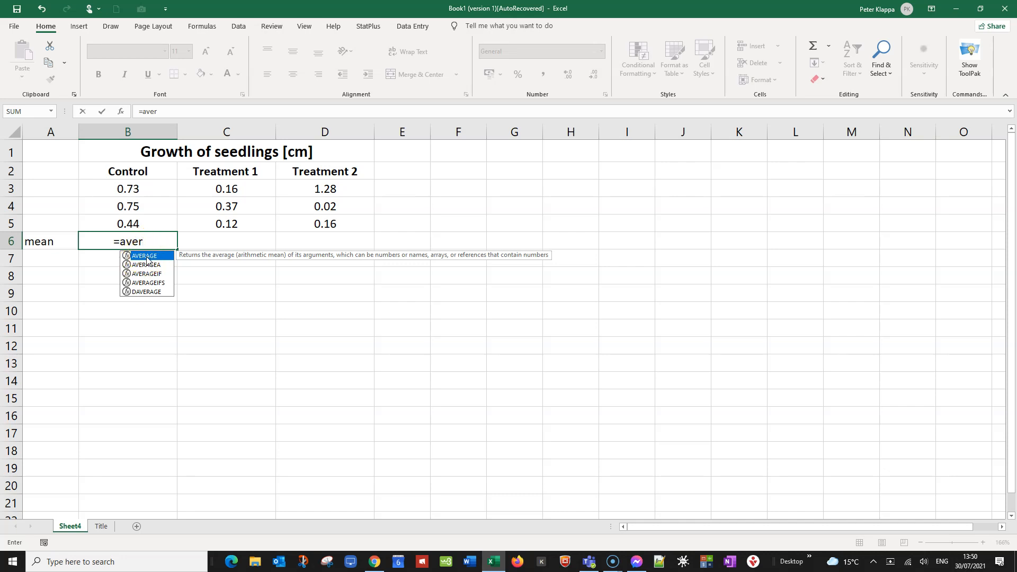
pyautogui.doubleClick(147, 258)
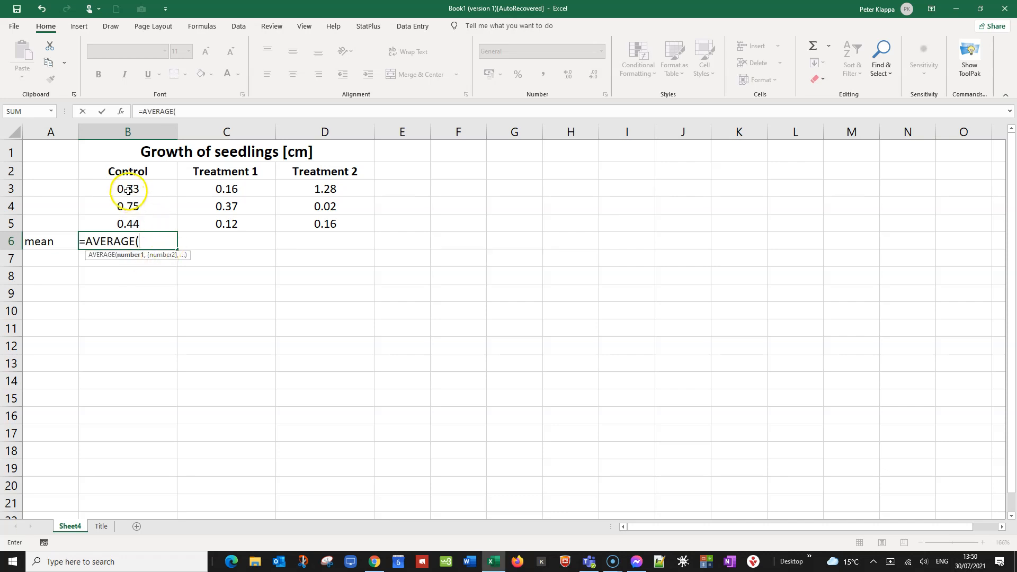
pyautogui.moveTo(130, 189); pyautogui.dragTo(130, 218)
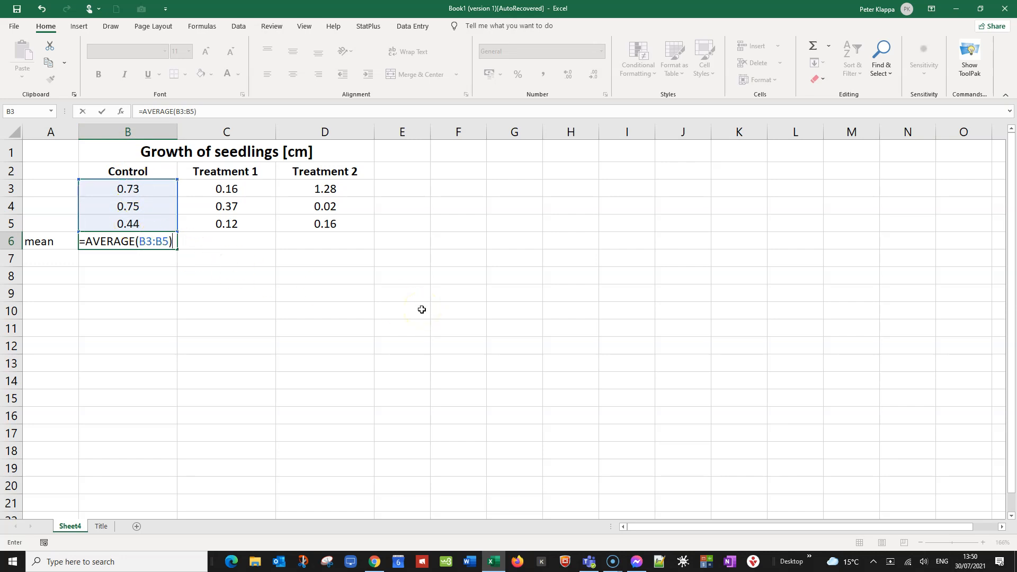
pyautogui.press('Return')
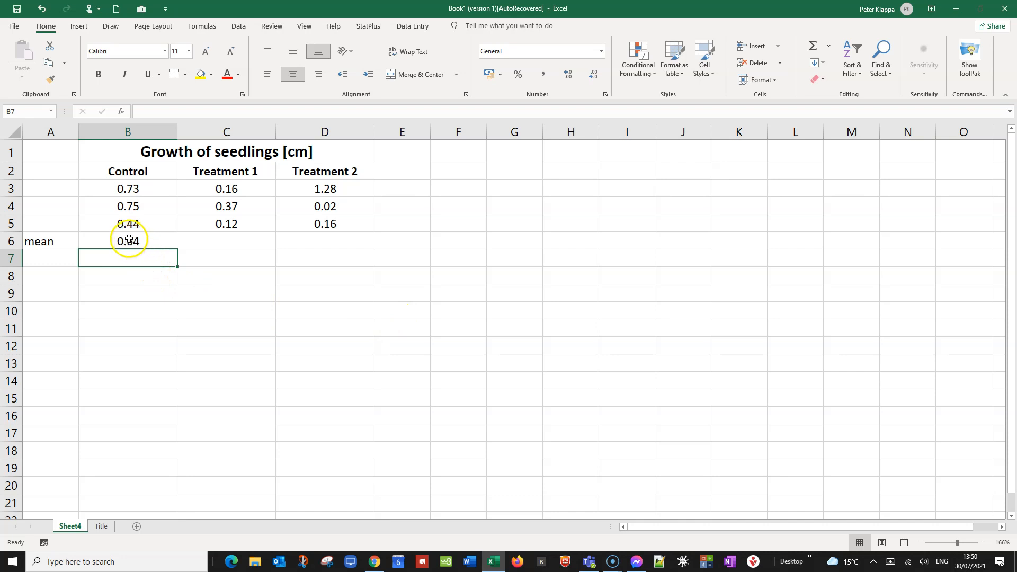
# Step: Fill the mean formula from B6 across to D6 for both treatments
pyautogui.click(136, 243)
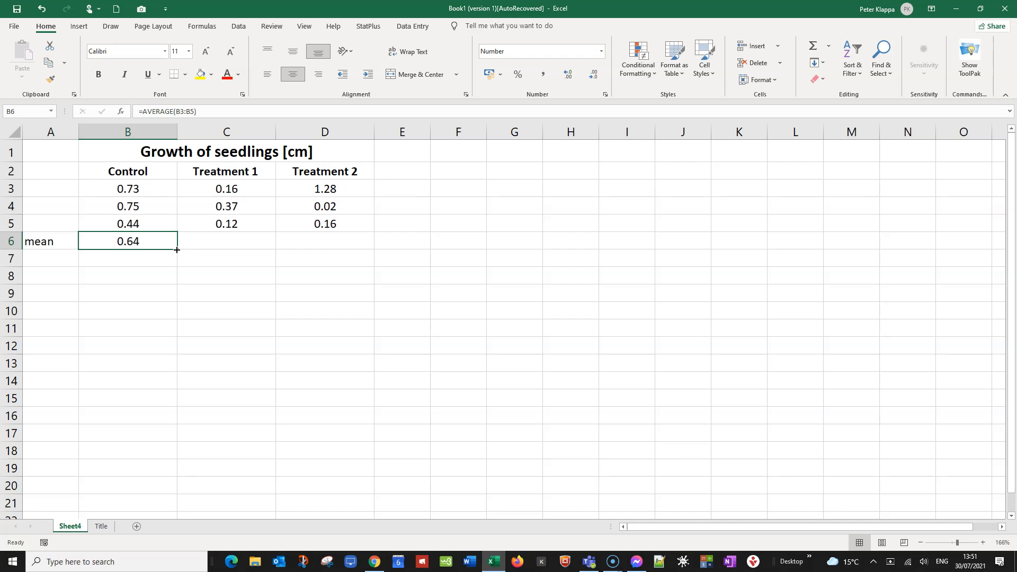
pyautogui.moveTo(177, 249); pyautogui.dragTo(330, 244)
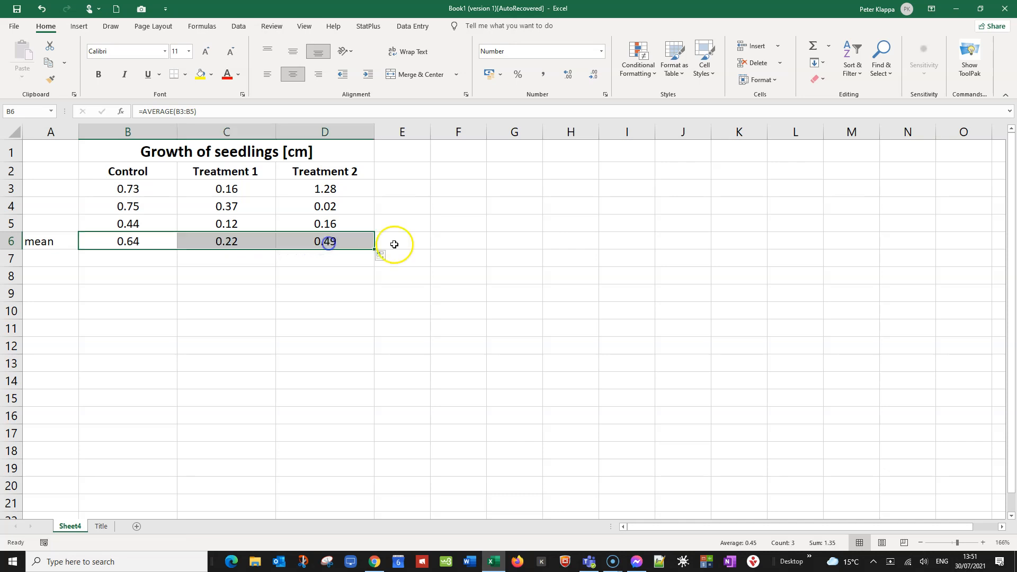
pyautogui.click(582, 300)
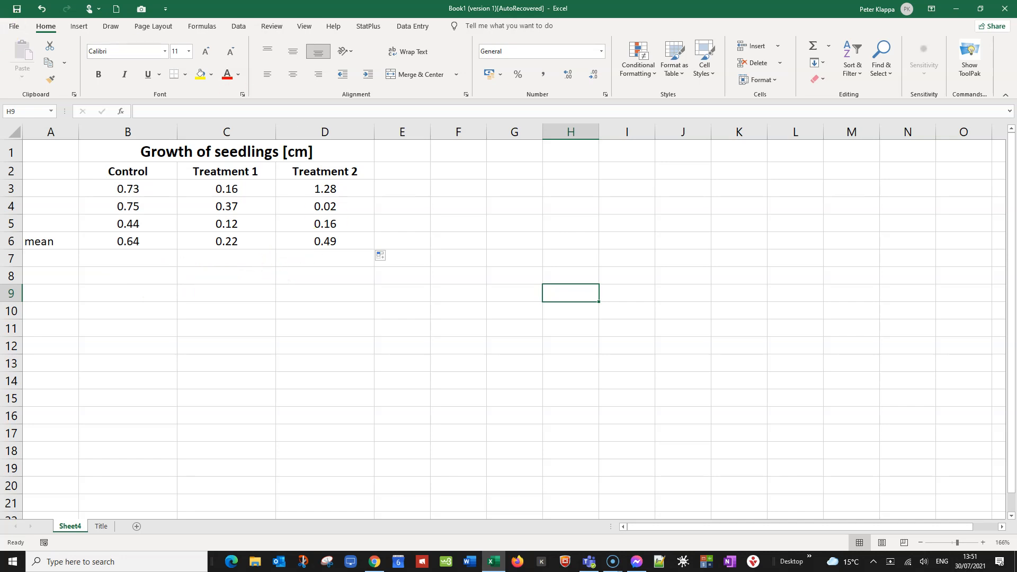
# Step: Move the Treatment 1 values and mean to C7:C10, and the Treatment 2 values and mean to D12:D15
pyautogui.click(79, 26)
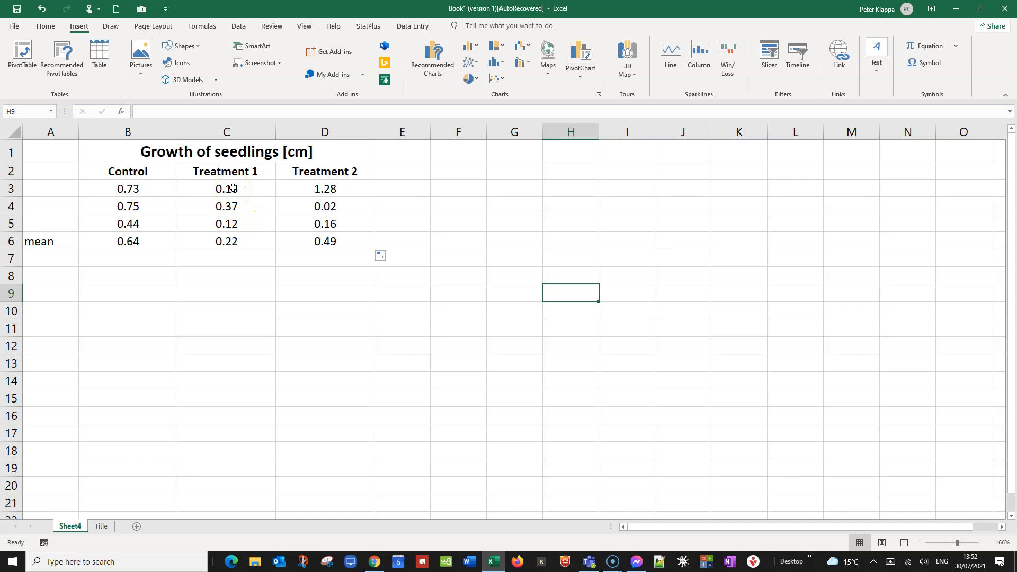
pyautogui.moveTo(232, 189); pyautogui.dragTo(233, 240)
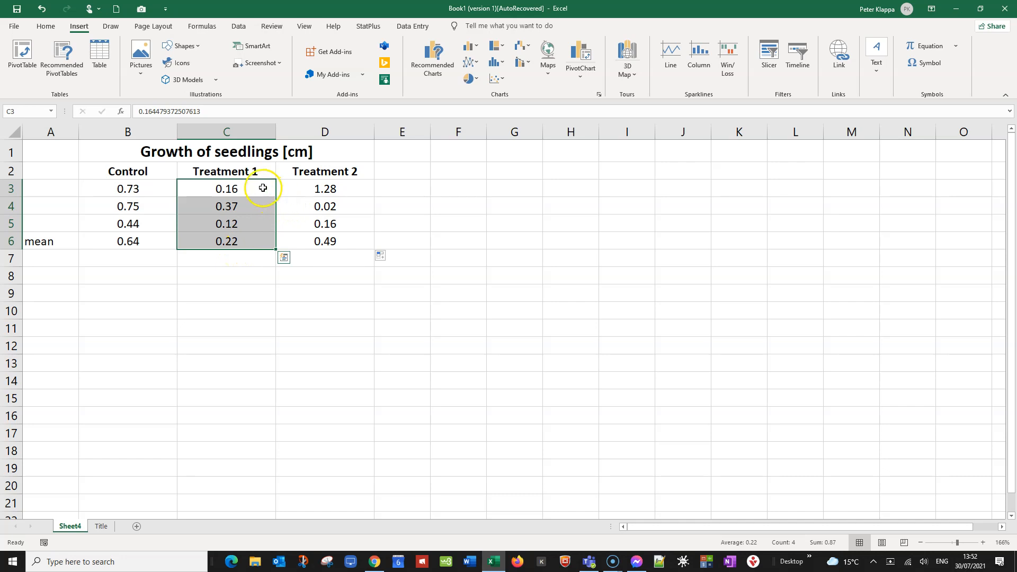
pyautogui.moveTo(238, 251); pyautogui.dragTo(239, 314)
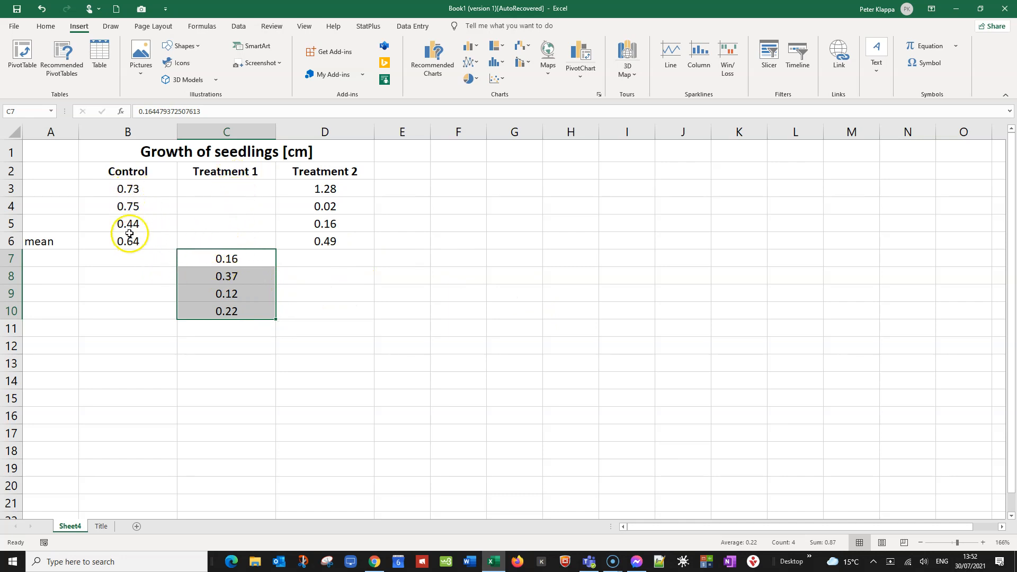
pyautogui.moveTo(137, 190); pyautogui.dragTo(141, 222)
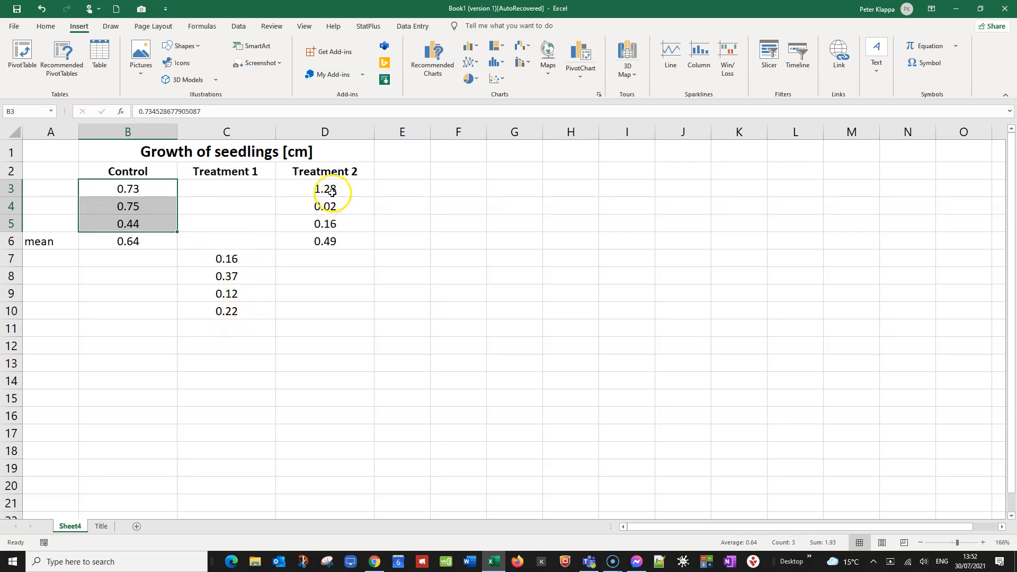
pyautogui.moveTo(331, 190); pyautogui.dragTo(331, 408)
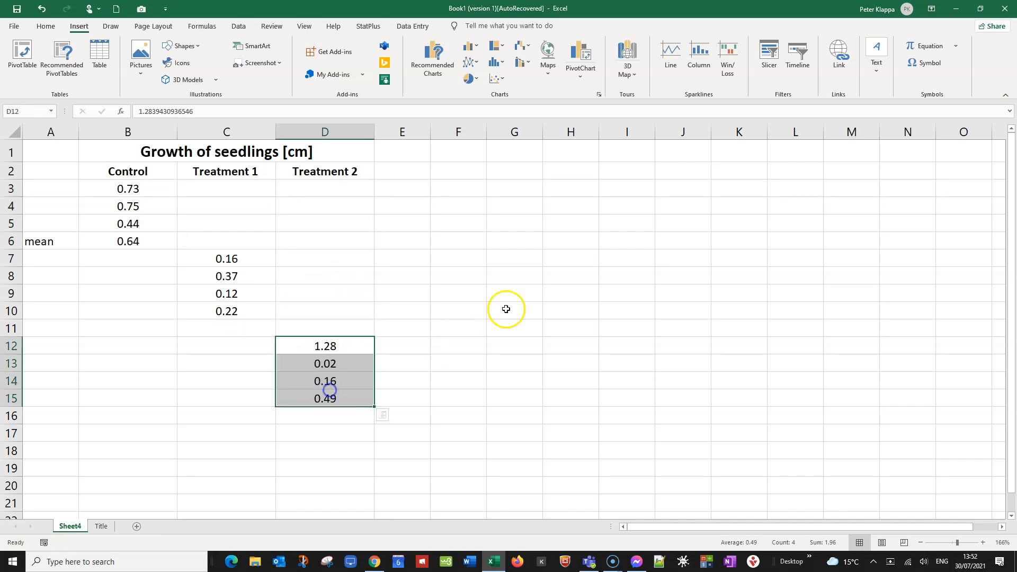
pyautogui.click(527, 291)
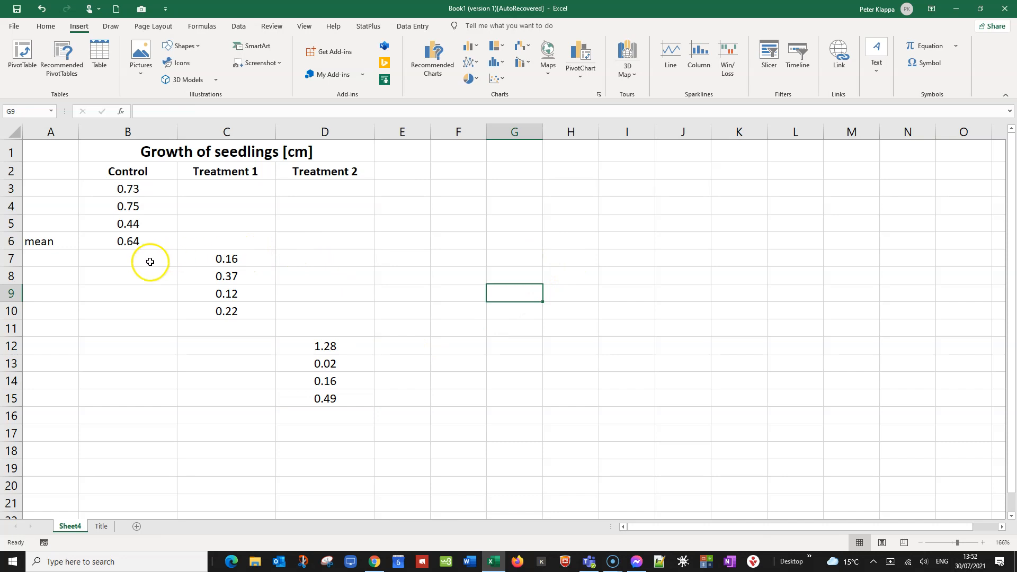
# Step: Label the relocated treatment means by entering "mean" in cells A10 and A15
pyautogui.click(62, 310)
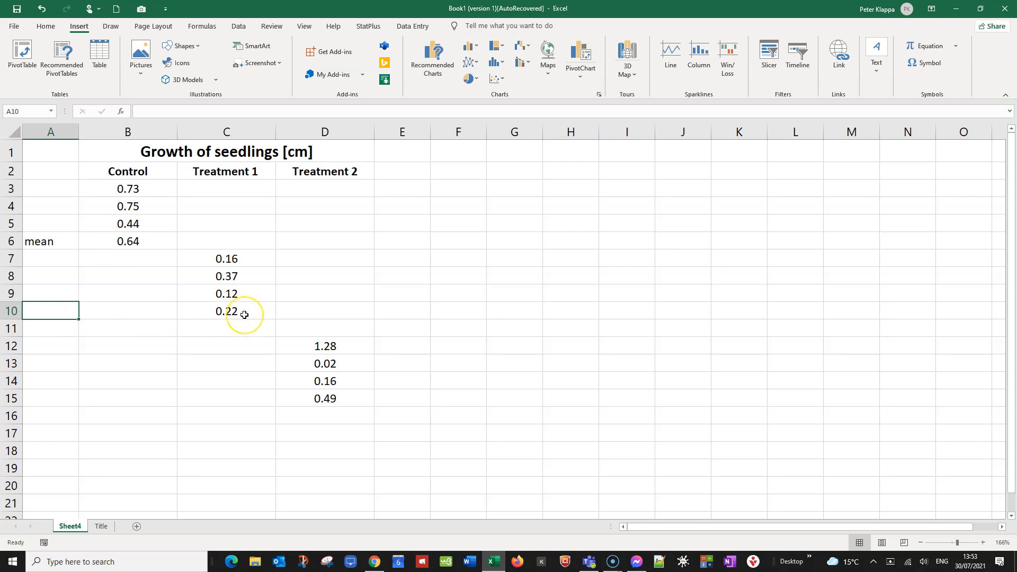
pyautogui.write('mean')
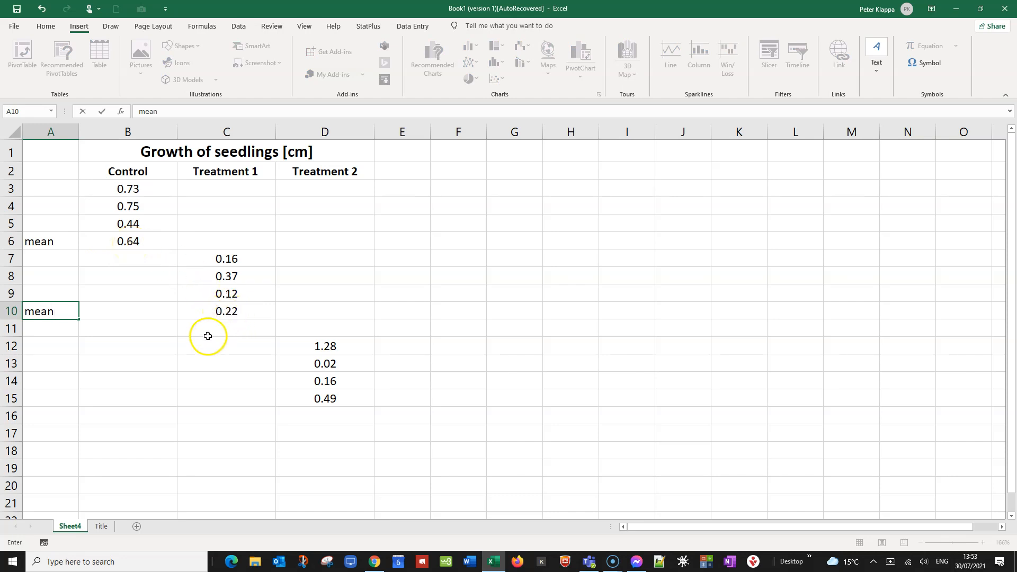
pyautogui.click(53, 398)
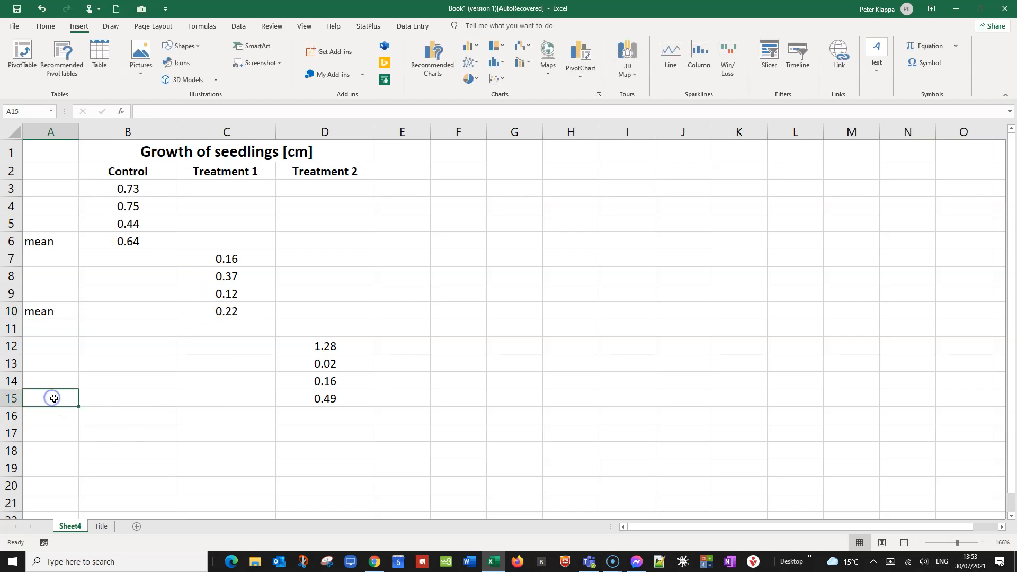
pyautogui.write('mean')
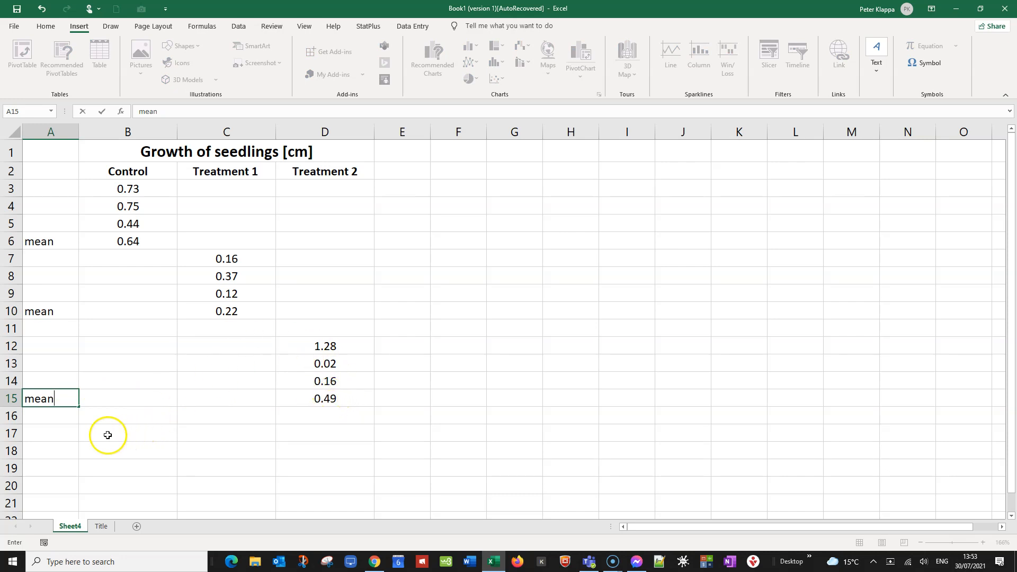
# Step: Label the standard deviation row by entering "stdev" in cell A17
pyautogui.click(61, 435)
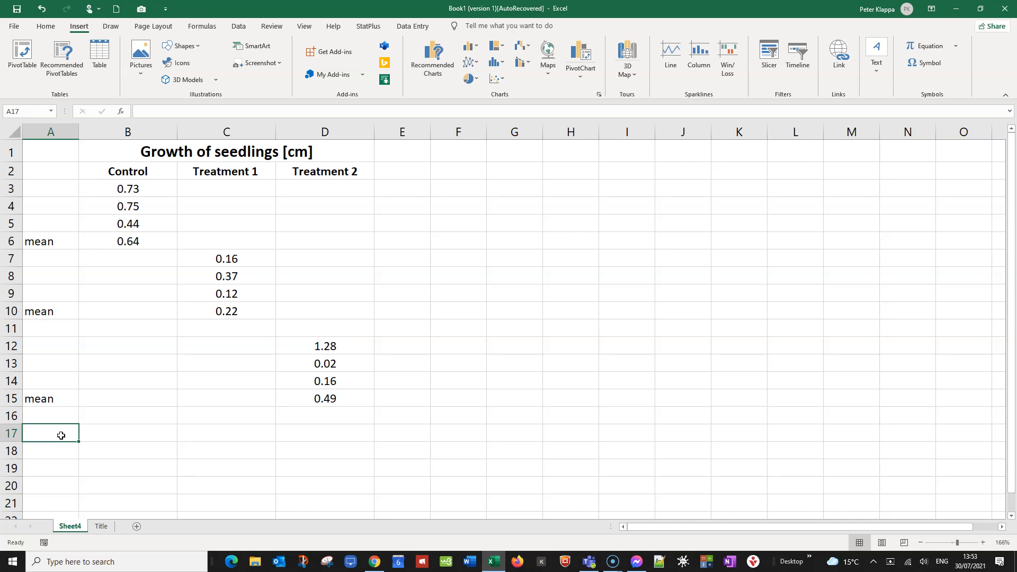
pyautogui.write('stdev')
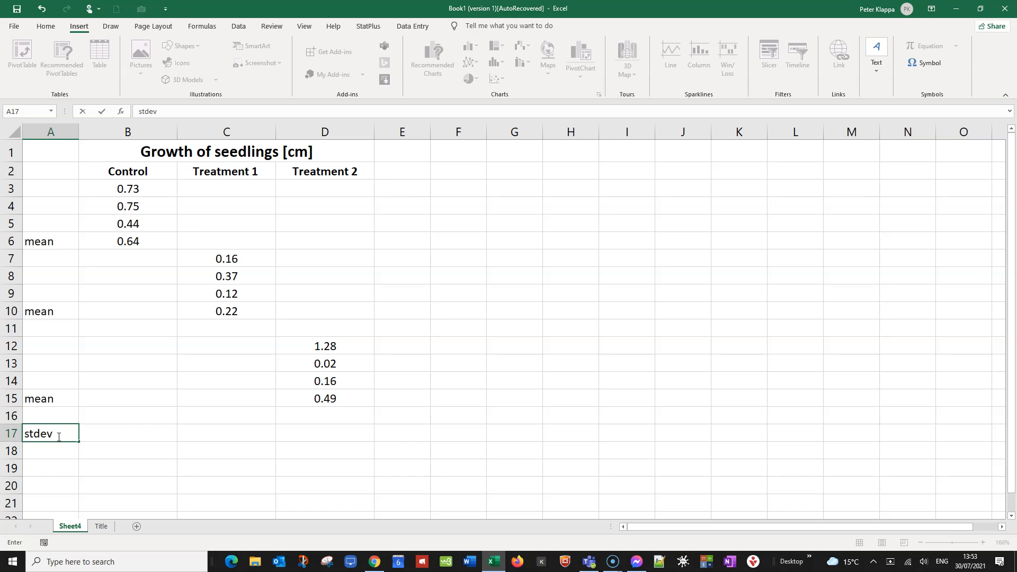
pyautogui.click(69, 435)
# Step: Calculate the Control standard deviation in B17 with the formula =STDEV.S(B3:B6)
pyautogui.click(118, 433)
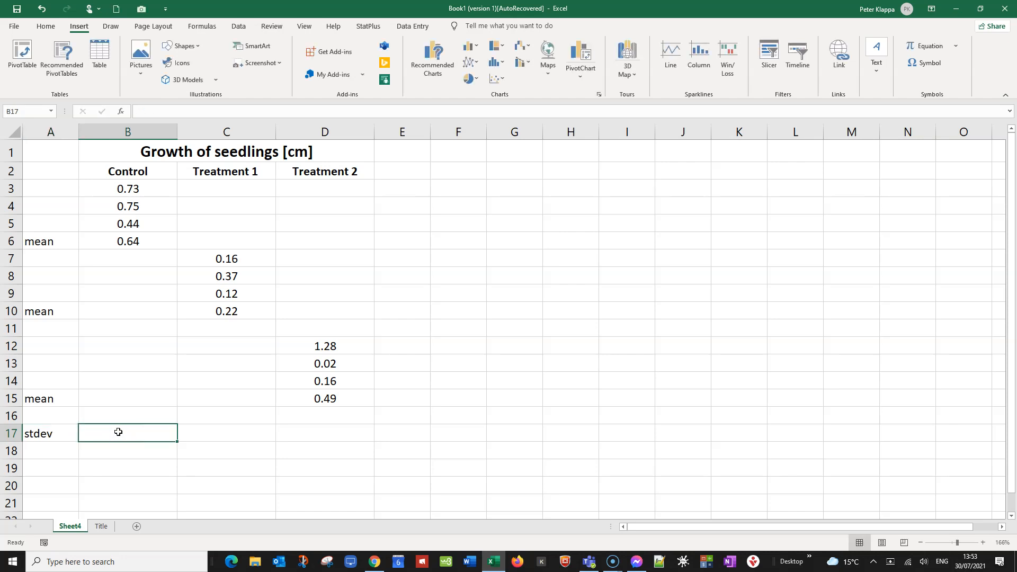
pyautogui.write('=')
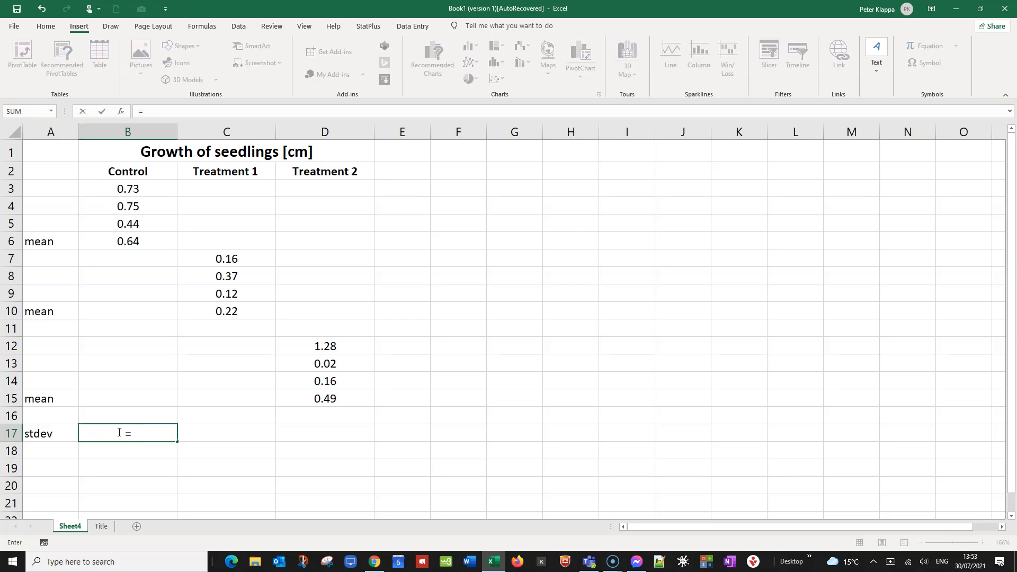
pyautogui.write('Stde')
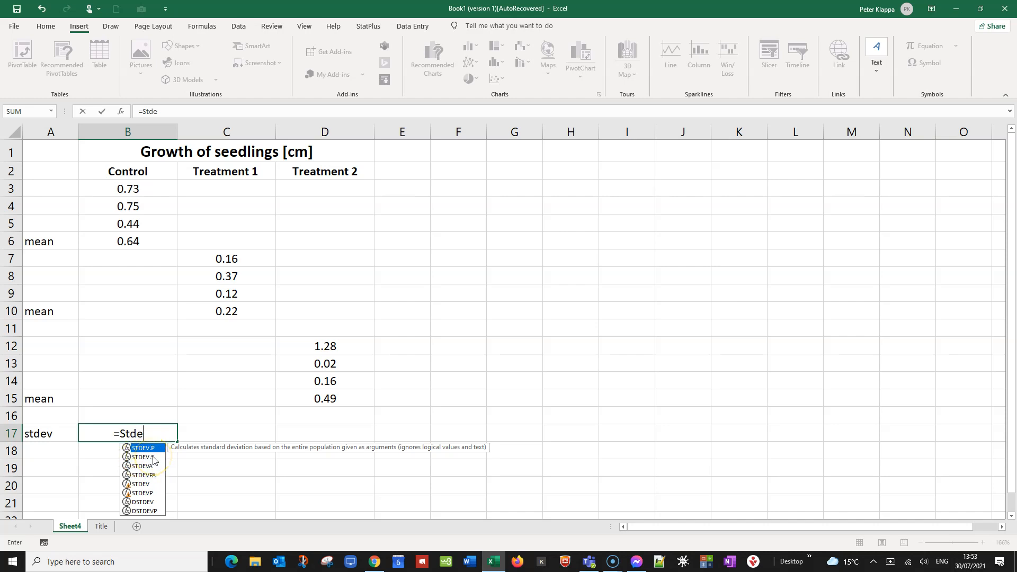
pyautogui.doubleClick(153, 457)
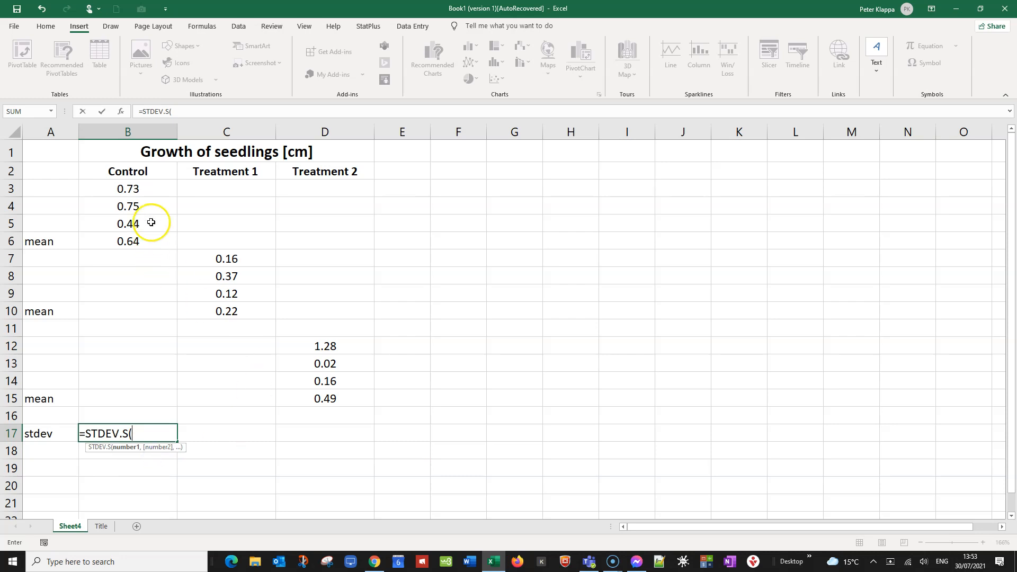
pyautogui.moveTo(135, 187); pyautogui.dragTo(131, 236)
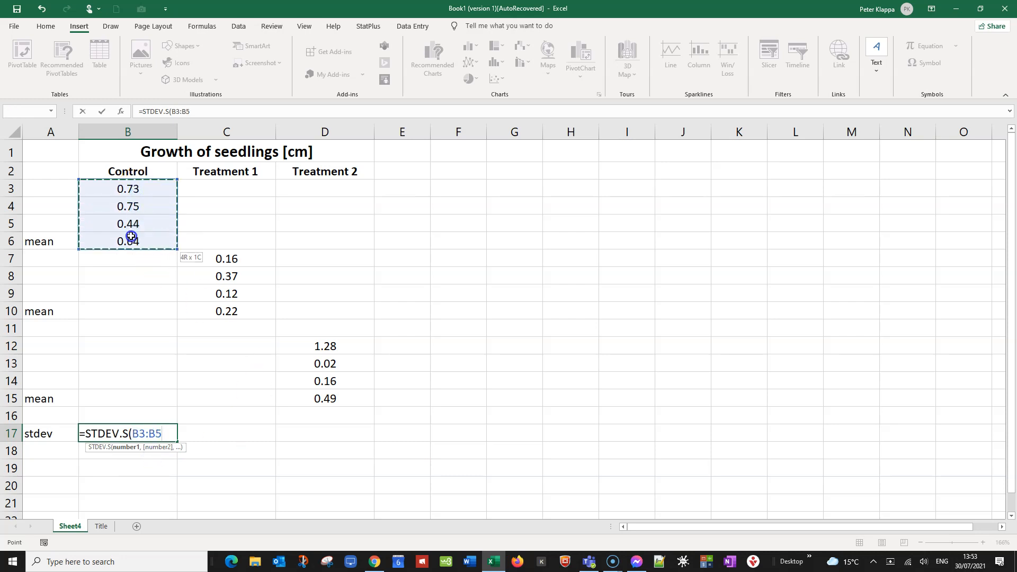
pyautogui.write(')')
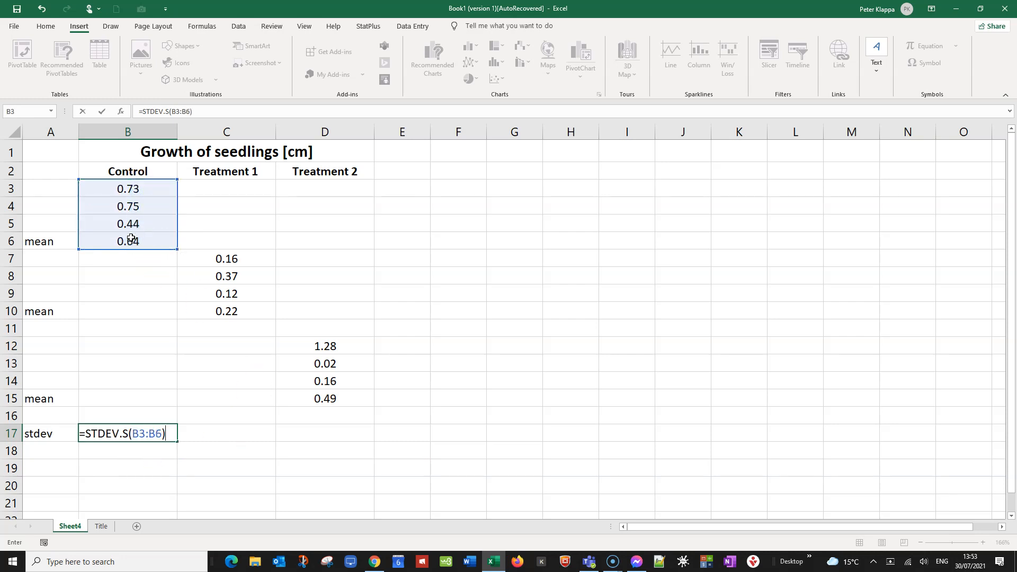
pyautogui.press('Return')
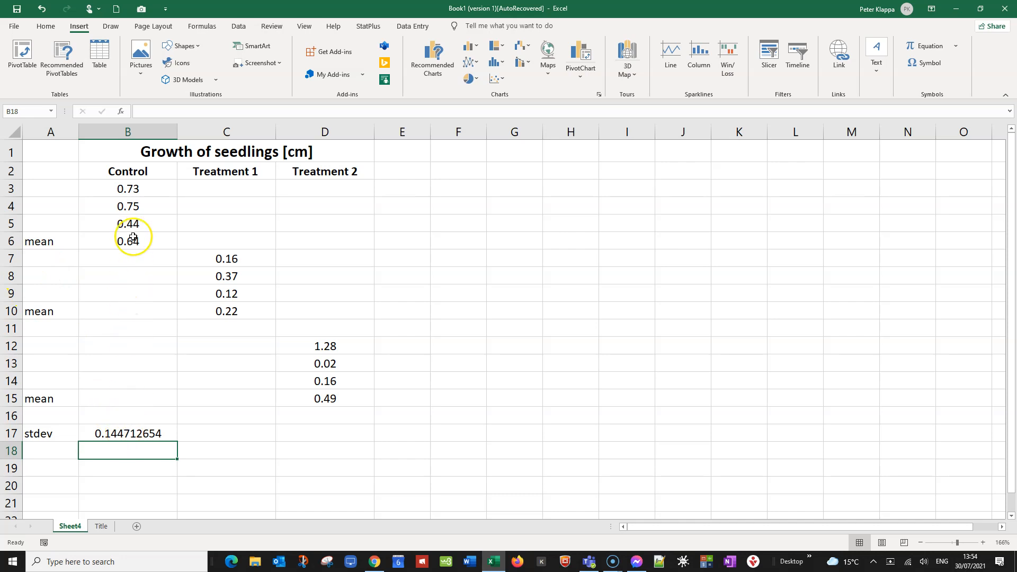
# Step: Calculate the Treatment 1 standard deviation in C17 with the formula =STDEV.S(C7:C10)
pyautogui.click(210, 436)
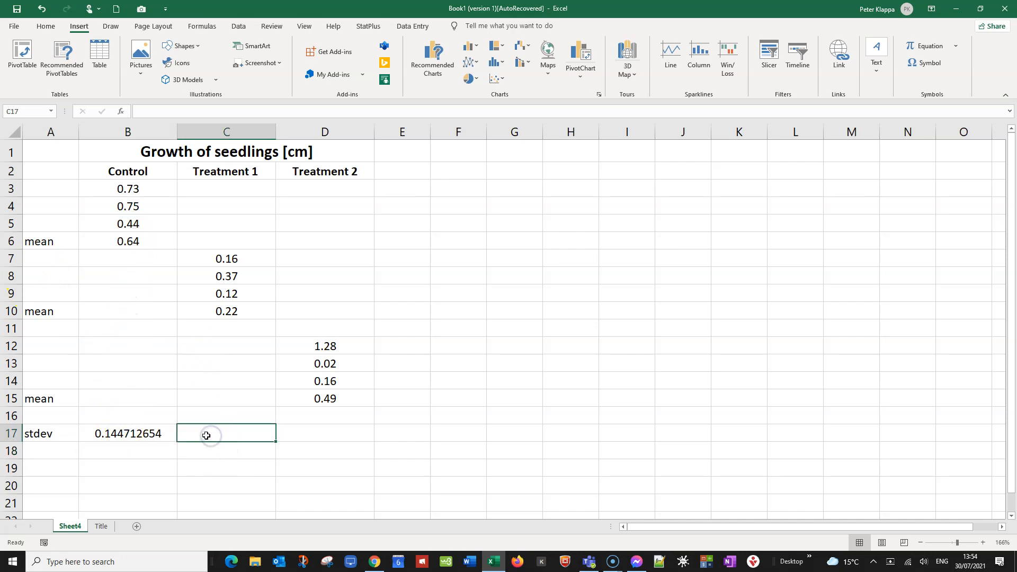
pyautogui.write('=std')
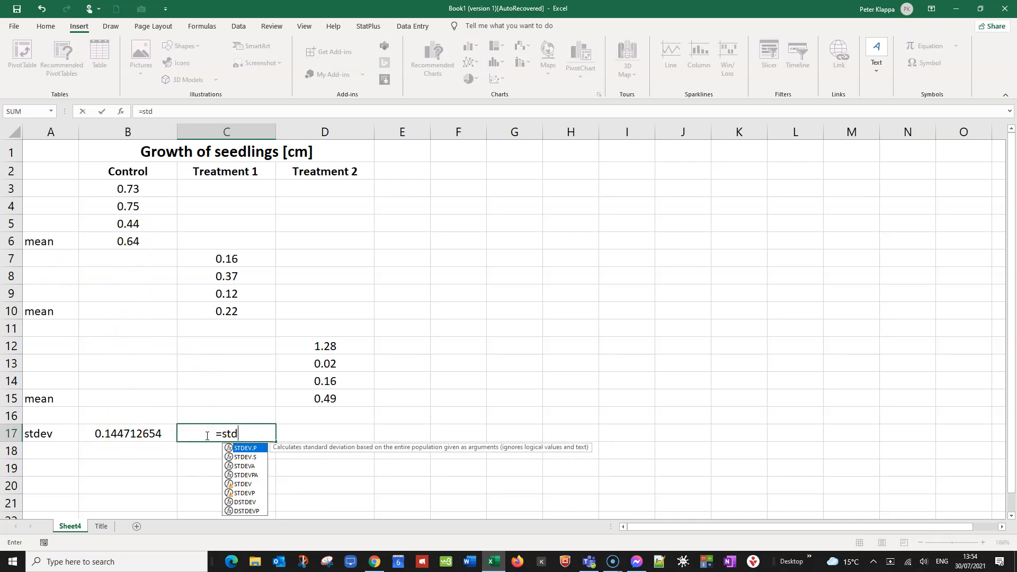
pyautogui.doubleClick(251, 459)
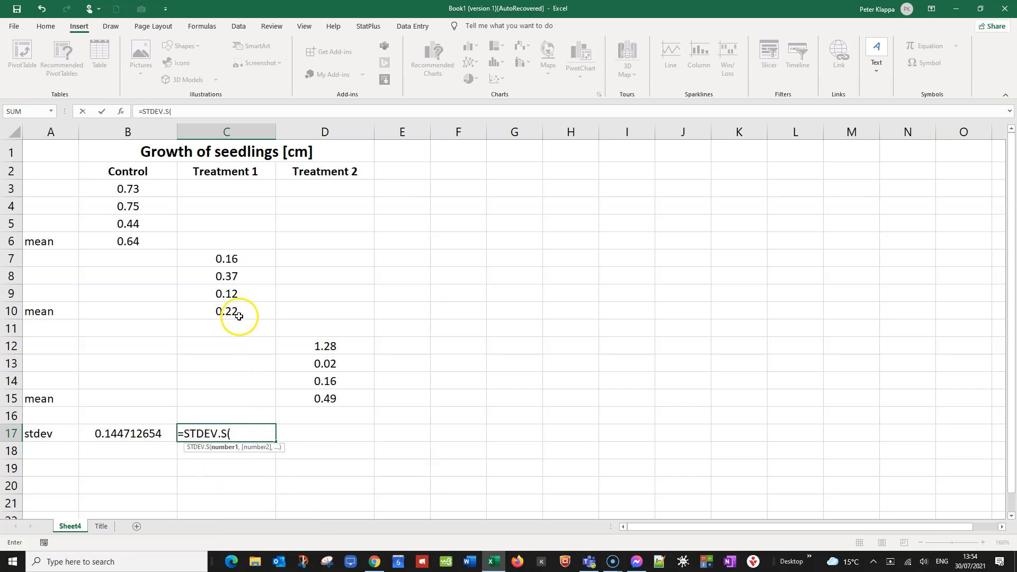
pyautogui.moveTo(227, 259); pyautogui.dragTo(225, 307)
pyautogui.write(')')
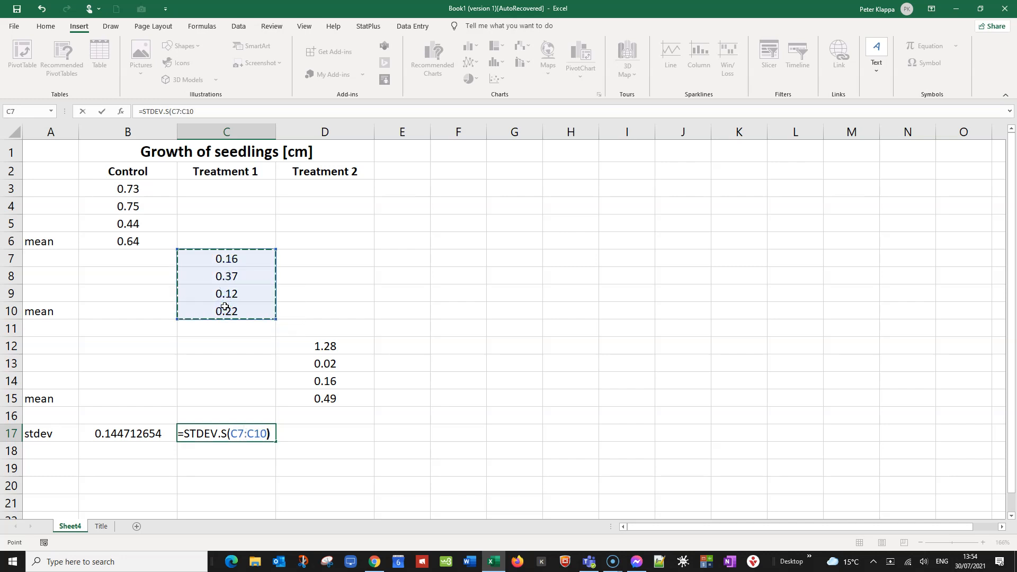
pyautogui.press('Return')
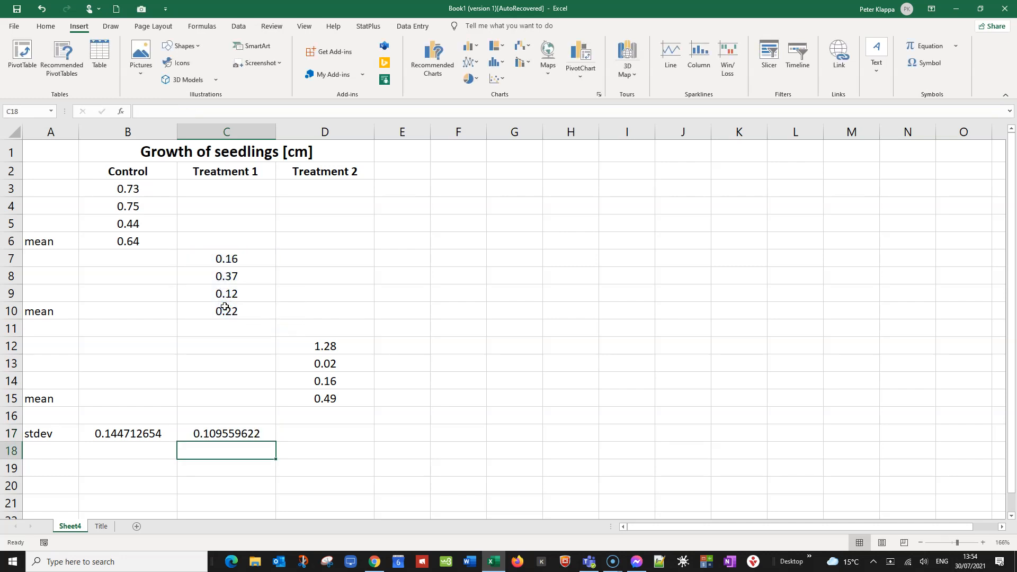
# Step: Calculate the Treatment 2 standard deviation in D17 with the formula =STDEV.S(D12:D15)
pyautogui.click(314, 434)
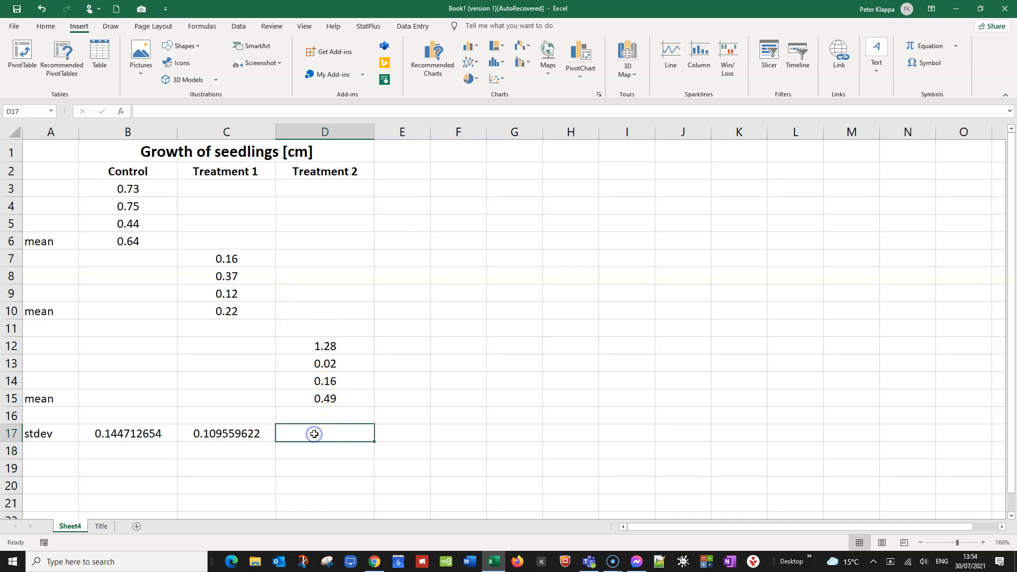
pyautogui.write('=std')
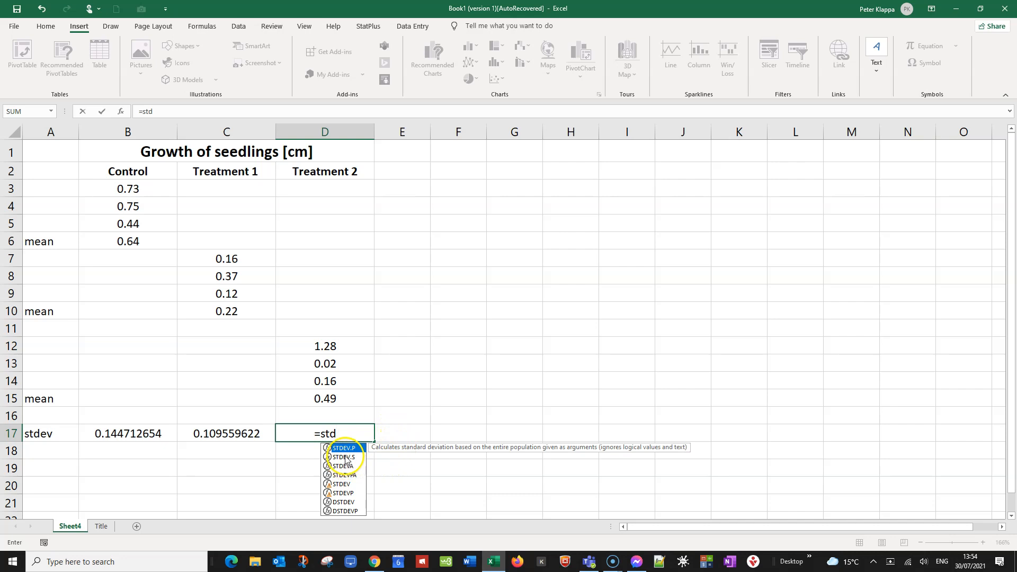
pyautogui.doubleClick(344, 457)
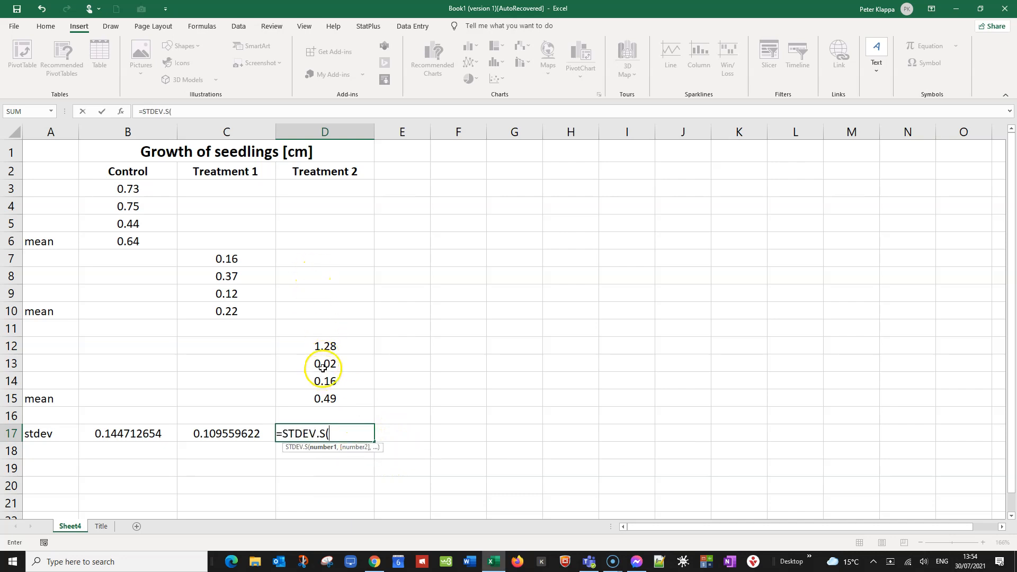
pyautogui.moveTo(339, 346); pyautogui.dragTo(323, 392)
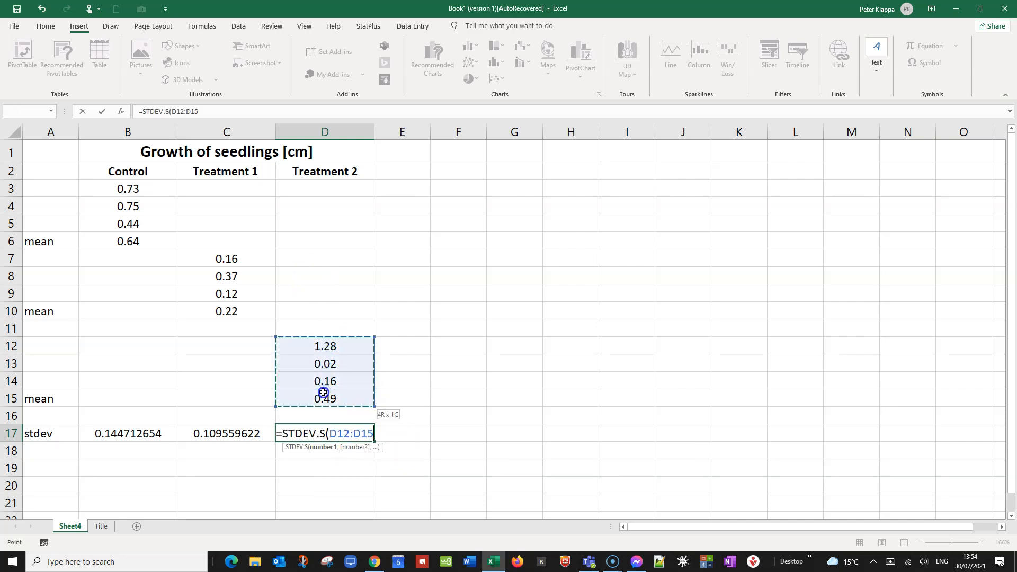
pyautogui.write(')')
pyautogui.press('Return')
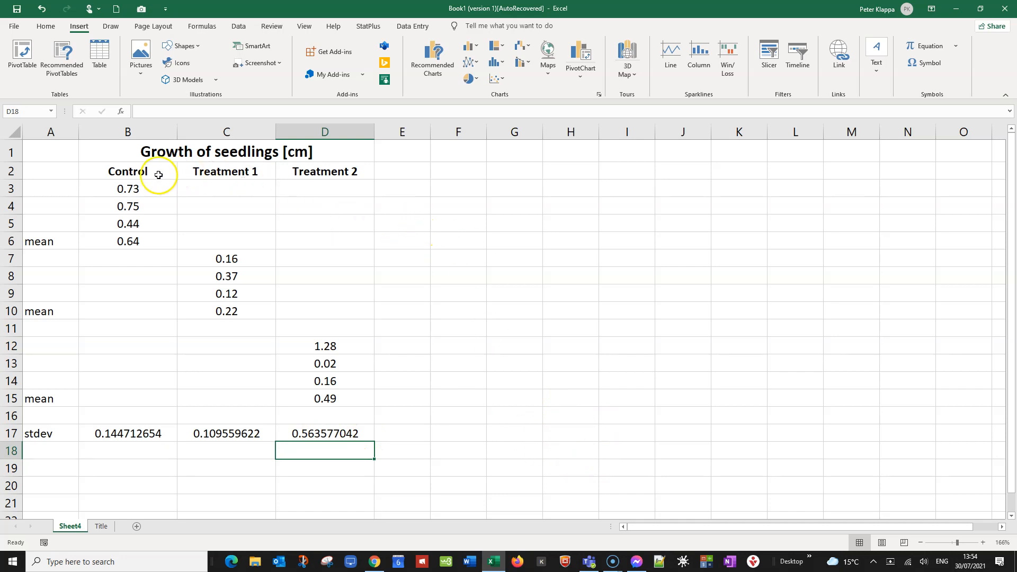
# Step: Insert a 2-D Line with Markers chart from B2:D15 and place it beside the data, clear of columns A to D
pyautogui.moveTo(128, 172); pyautogui.dragTo(298, 392)
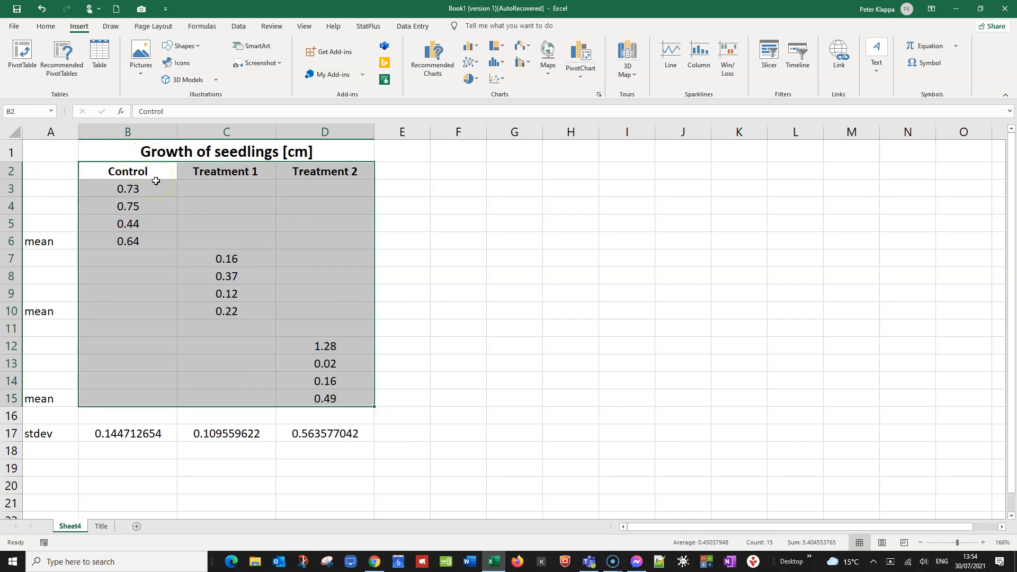
pyautogui.click(469, 64)
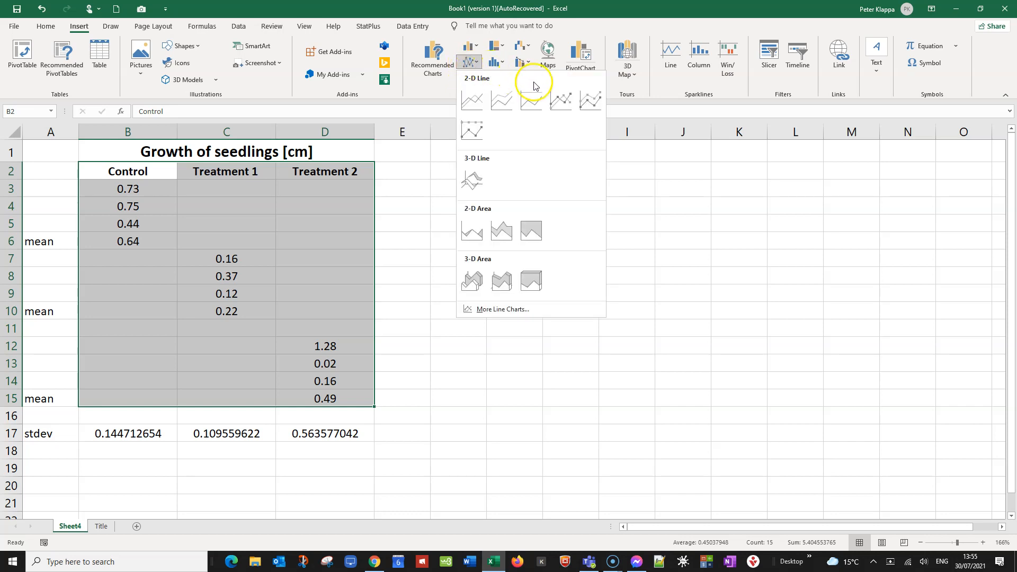
pyautogui.click(561, 97)
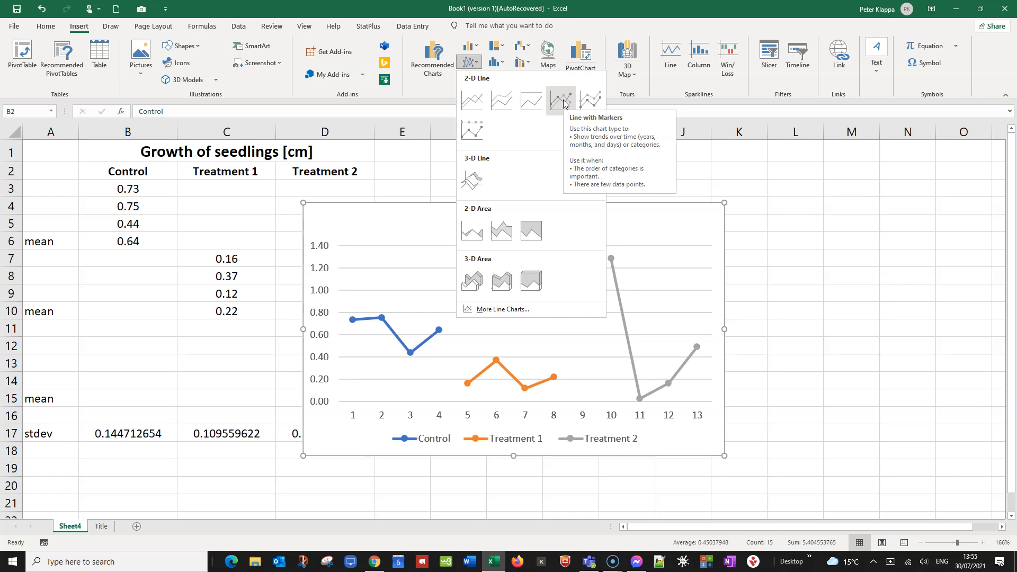
pyautogui.click(564, 101)
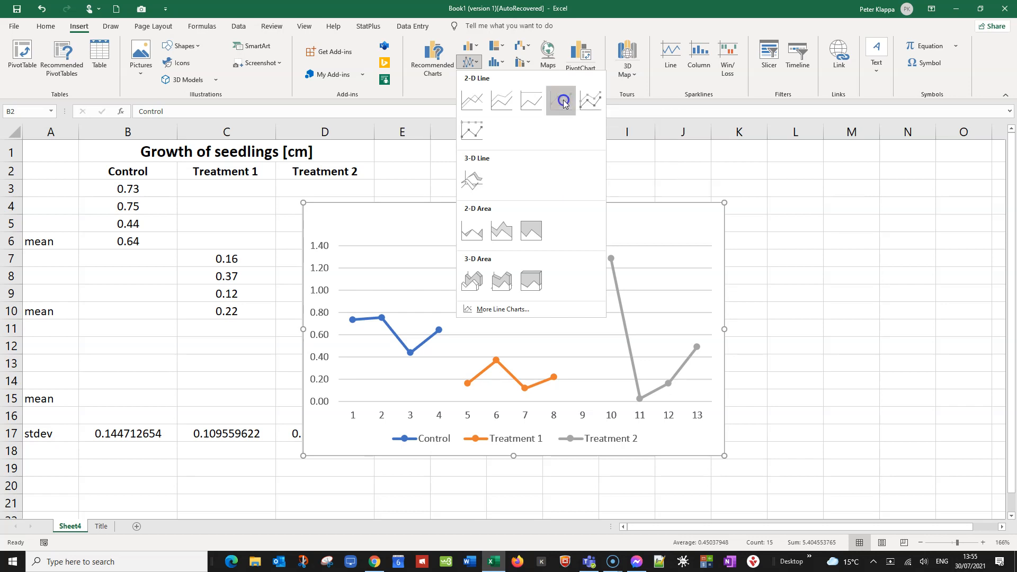
pyautogui.moveTo(455, 225); pyautogui.dragTo(595, 206)
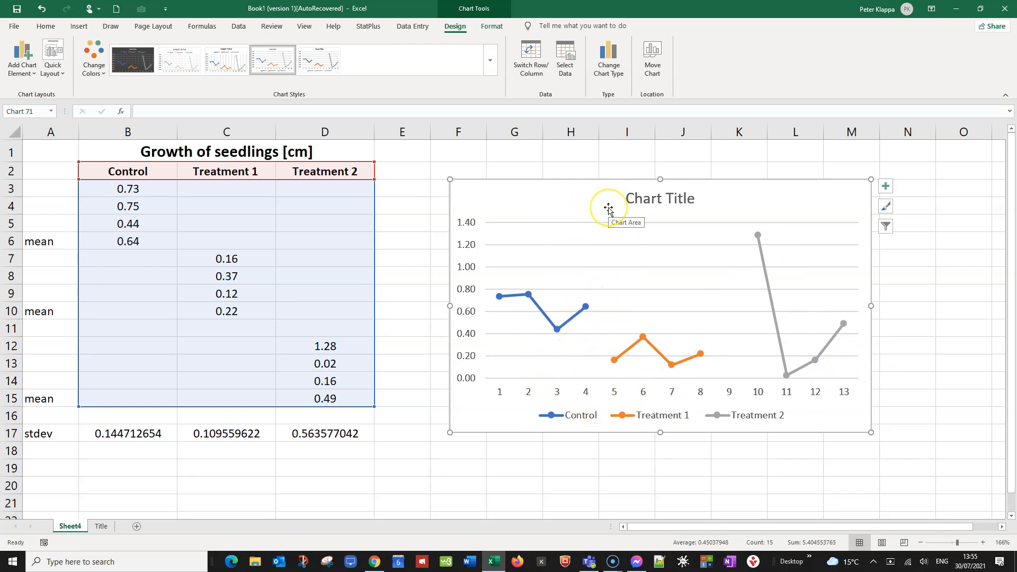
# Step: Switch the chart's rows and columns so the three groups become the categories, and delete the legend
pyautogui.click(548, 30)
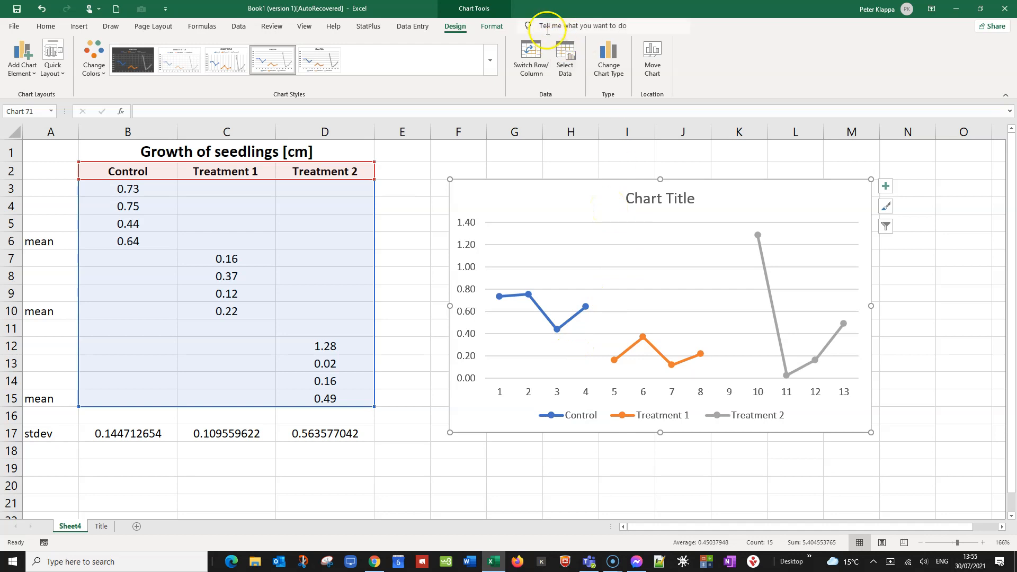
pyautogui.click(531, 58)
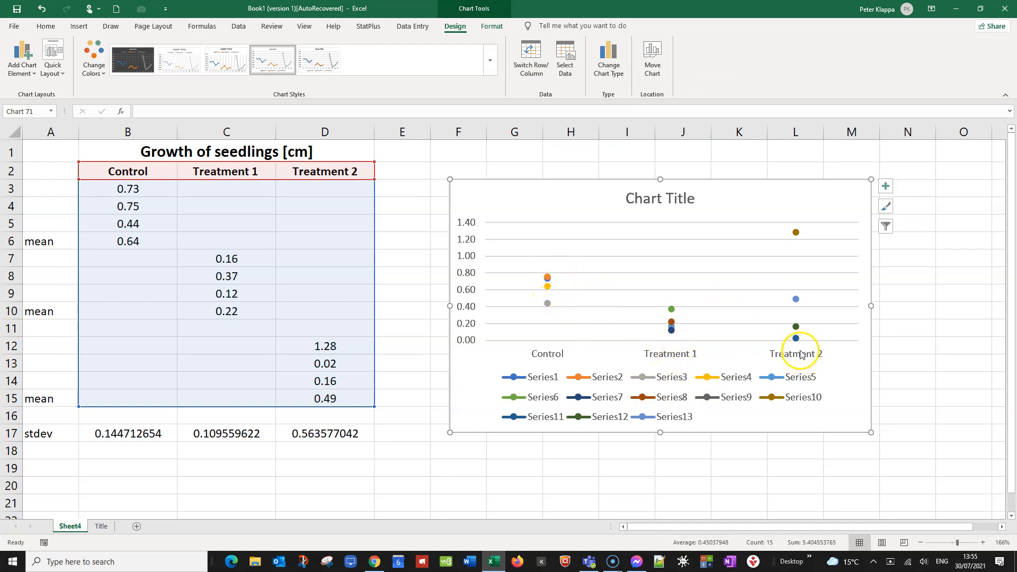
pyautogui.click(544, 406)
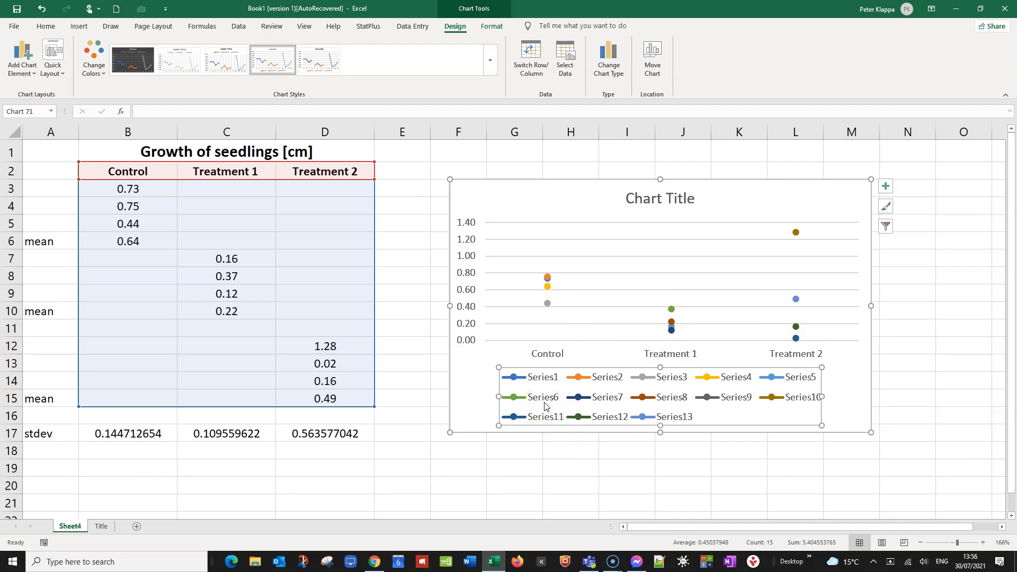
pyautogui.press('Delete')
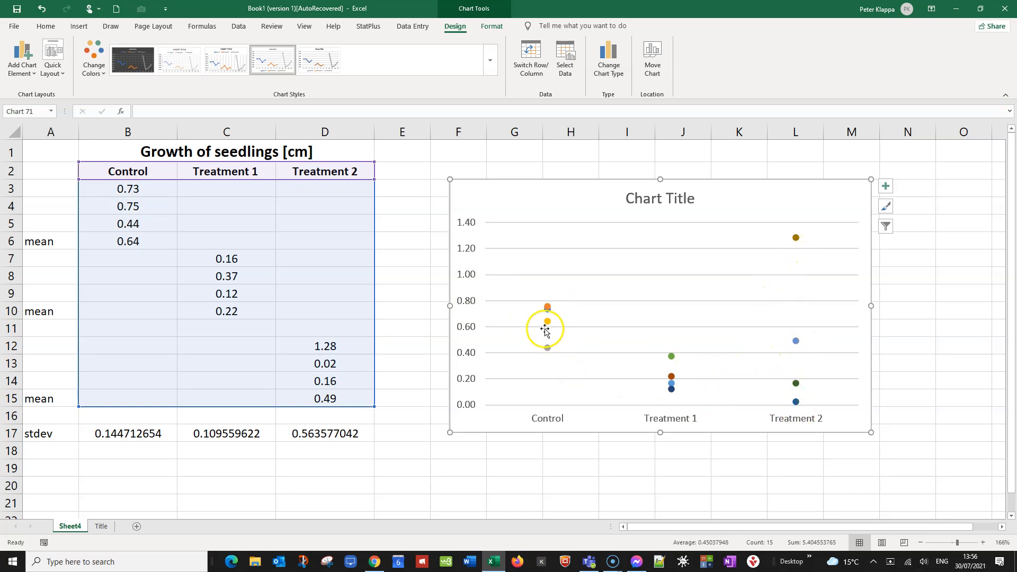
# Step: Change the marker of the Control mean data point to the built-in star shape
pyautogui.moveTo(553, 325)
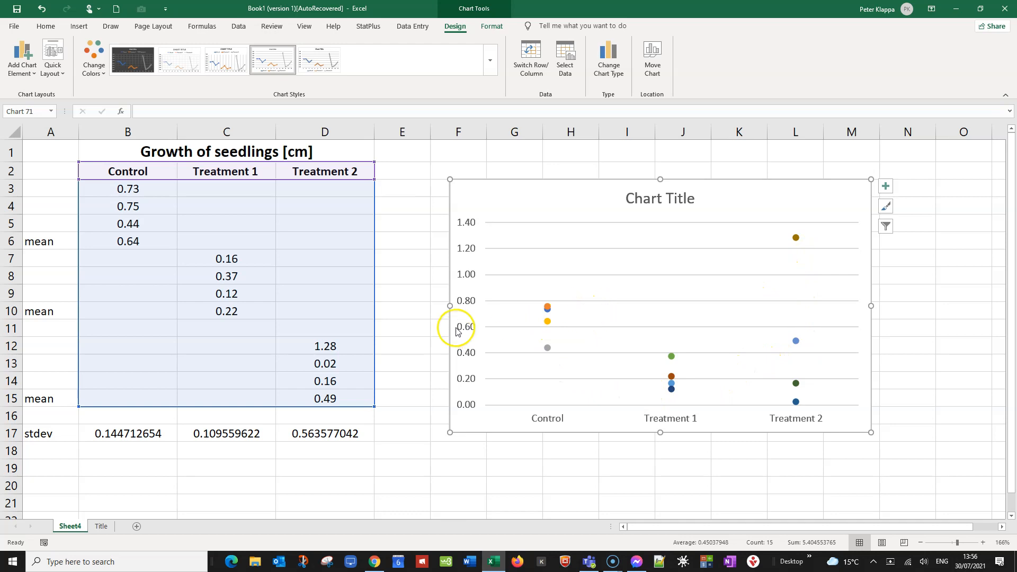
pyautogui.click(543, 456)
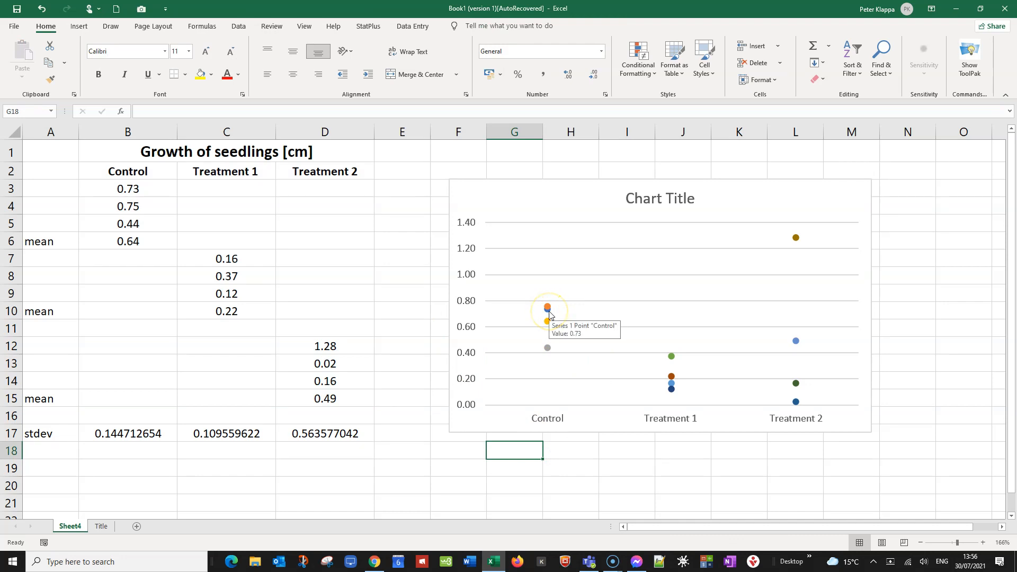
pyautogui.moveTo(550, 323)
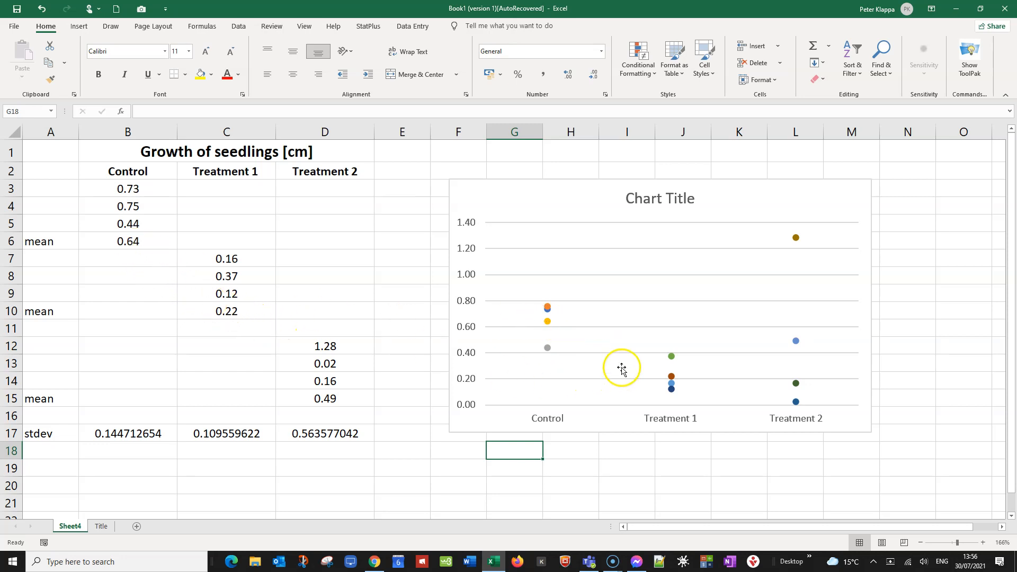
pyautogui.click(547, 322)
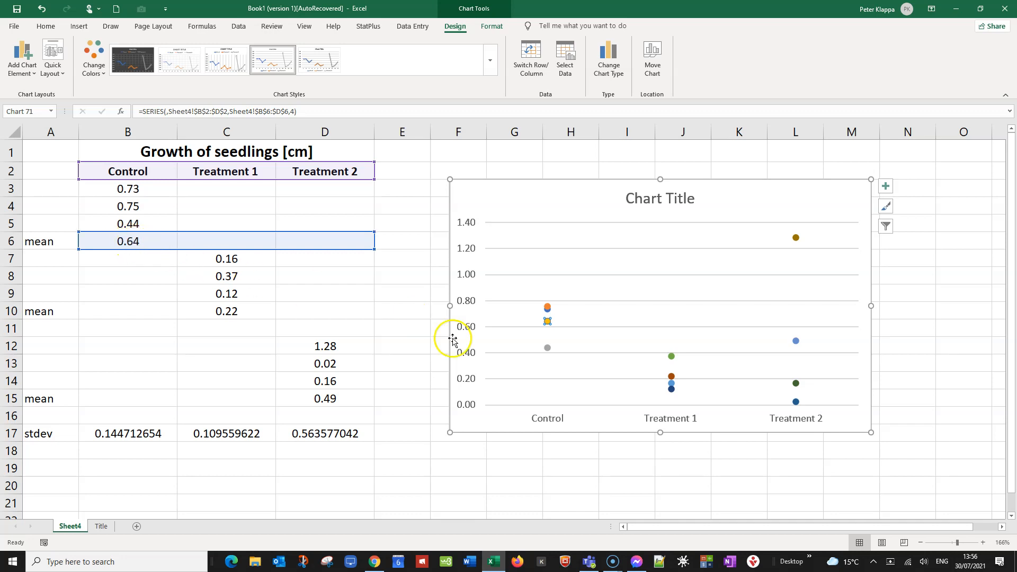
pyautogui.moveTo(550, 326)
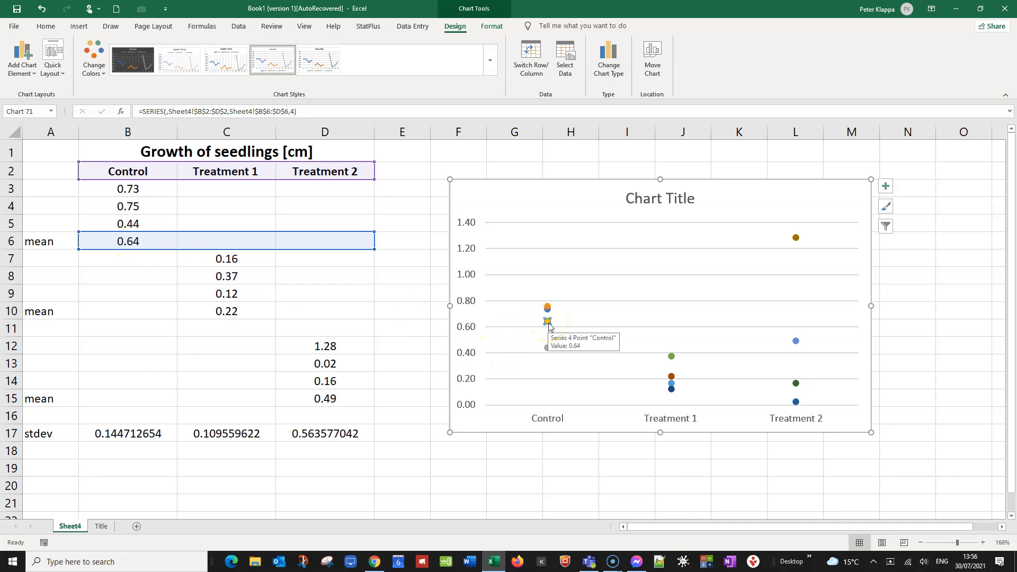
pyautogui.doubleClick(548, 322)
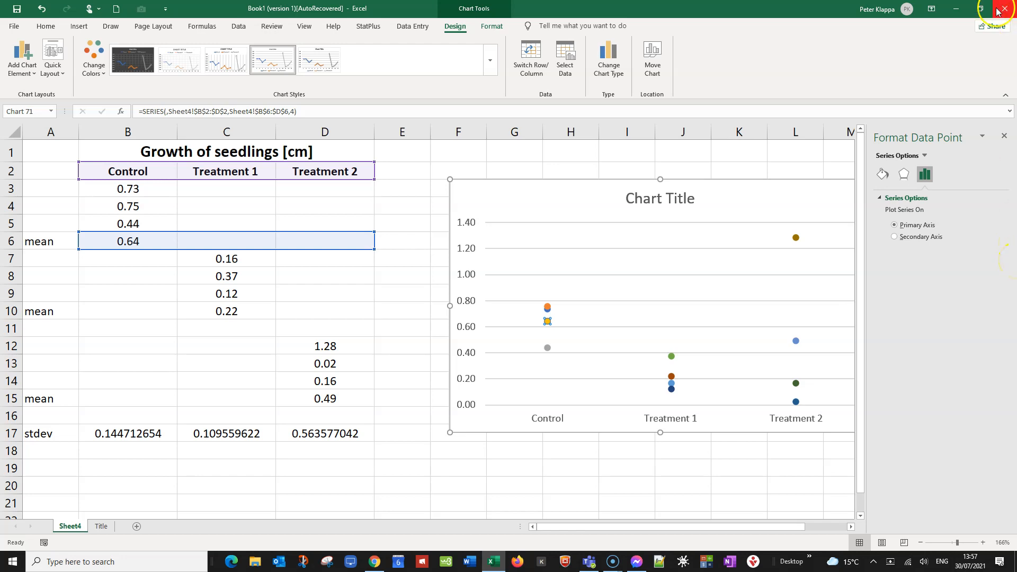
pyautogui.click(883, 179)
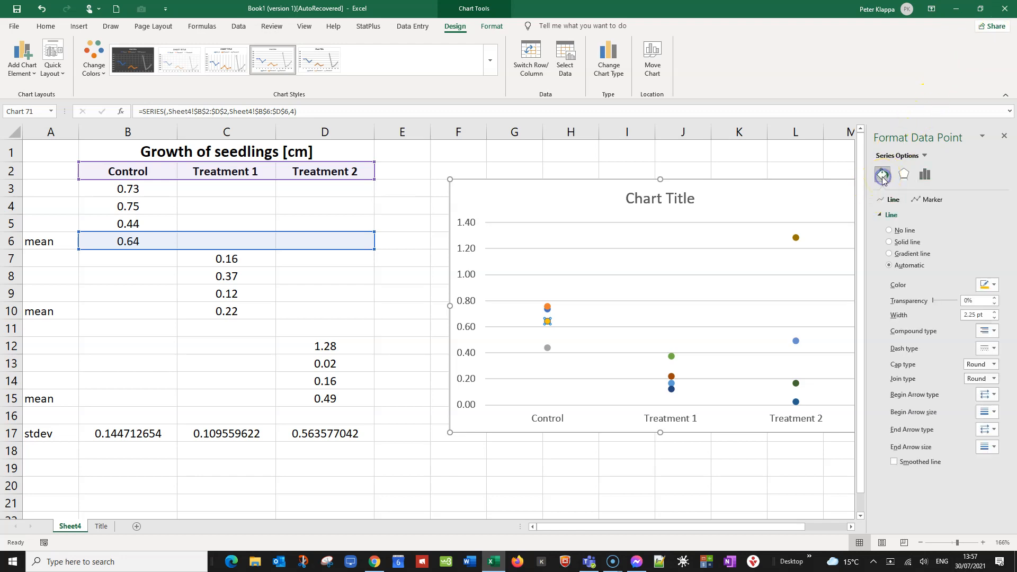
pyautogui.click(930, 200)
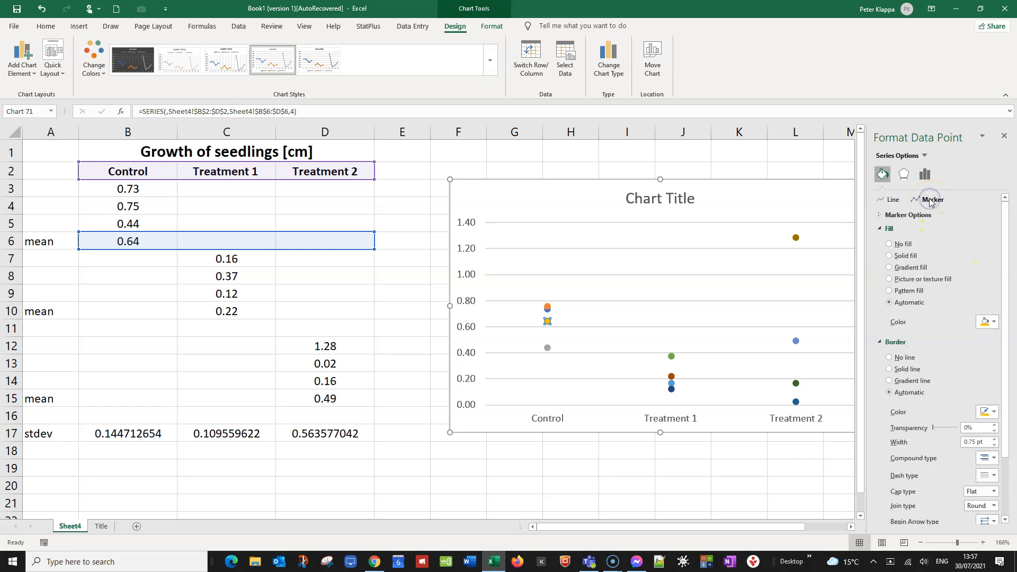
pyautogui.click(899, 216)
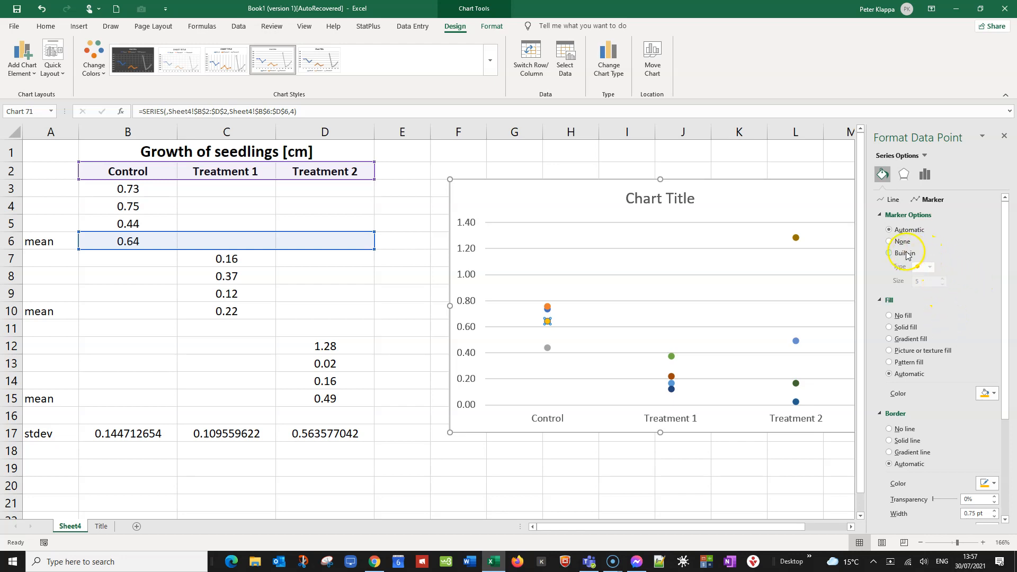
pyautogui.click(891, 254)
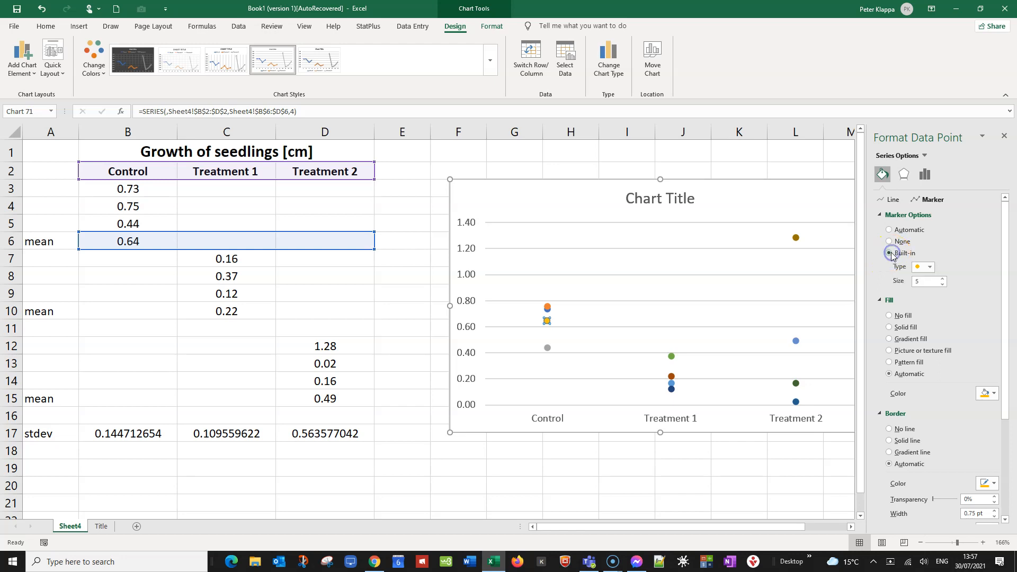
pyautogui.click(930, 267)
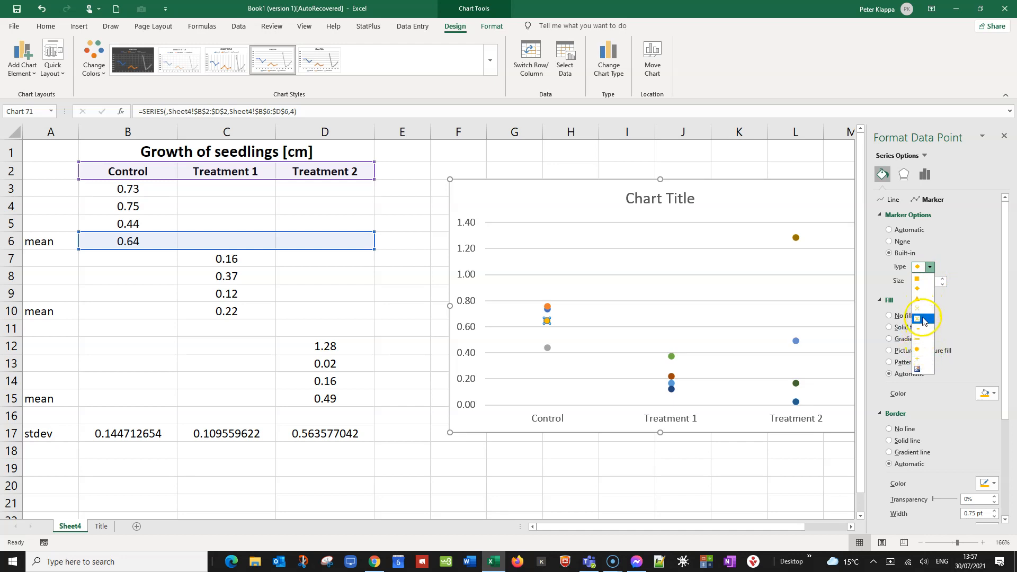
pyautogui.click(923, 320)
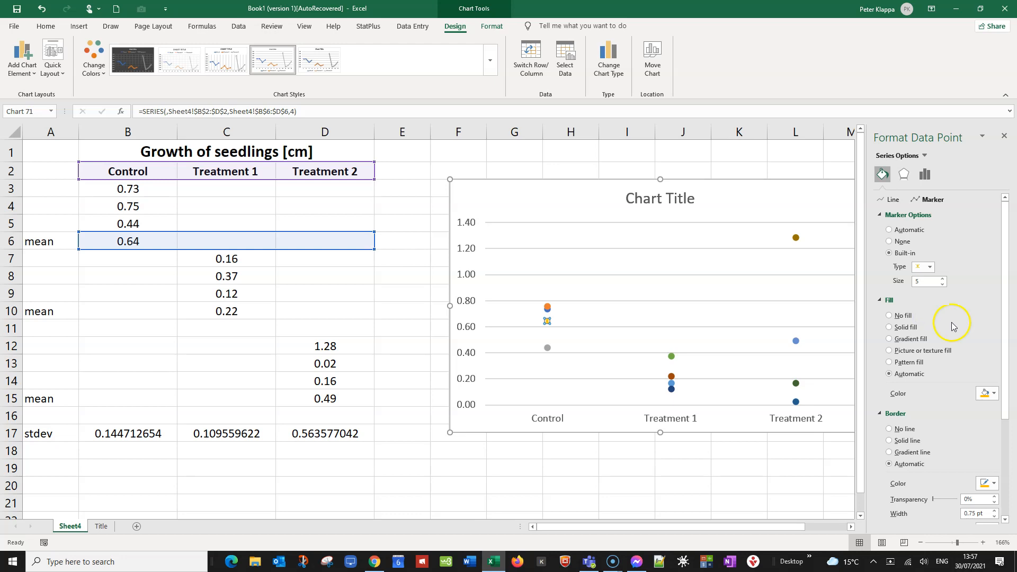
# Step: Give the Control mean marker no fill and a solid black border line
pyautogui.click(996, 395)
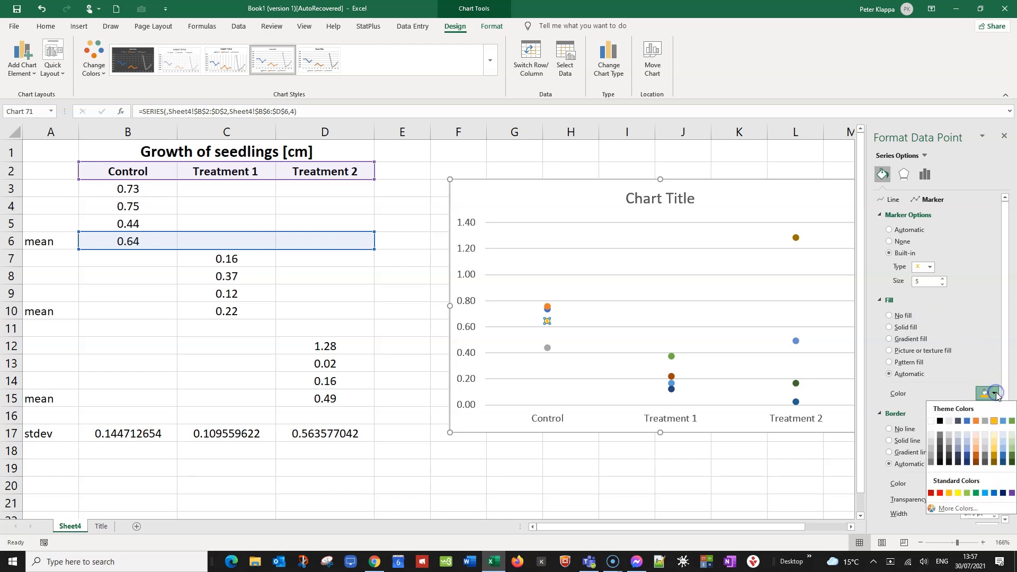
pyautogui.click(940, 422)
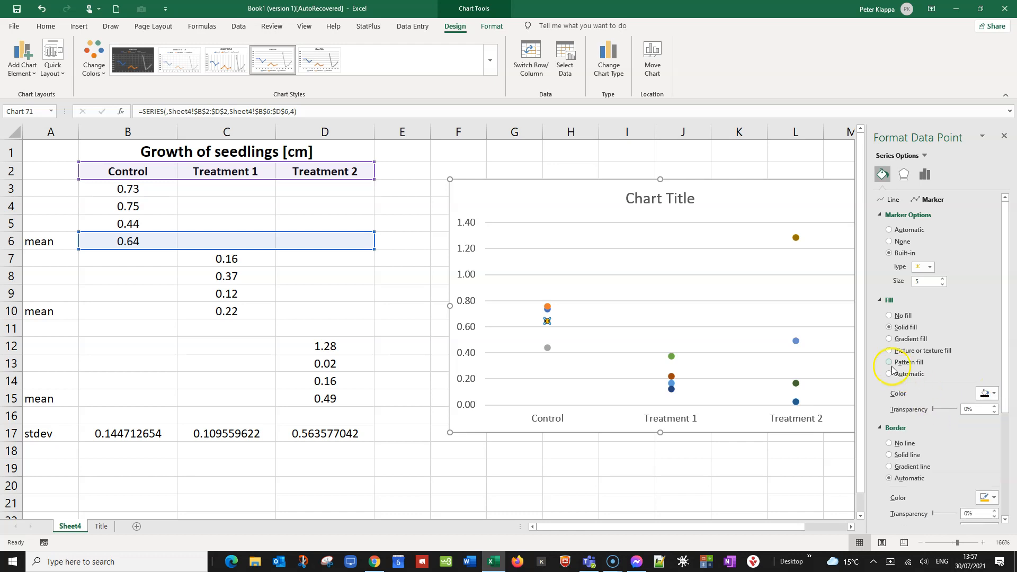
pyautogui.click(889, 316)
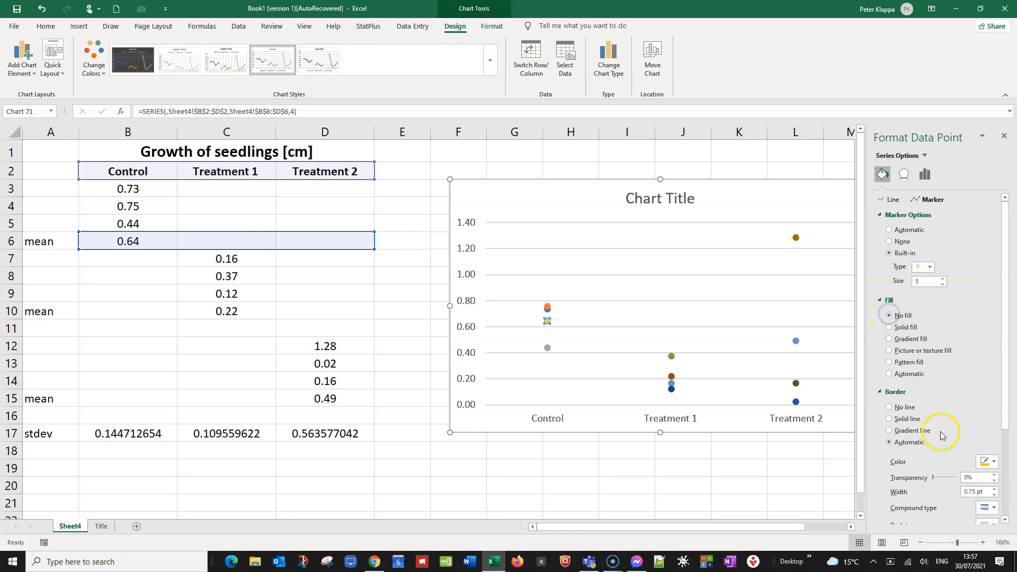
pyautogui.click(889, 419)
pyautogui.click(591, 460)
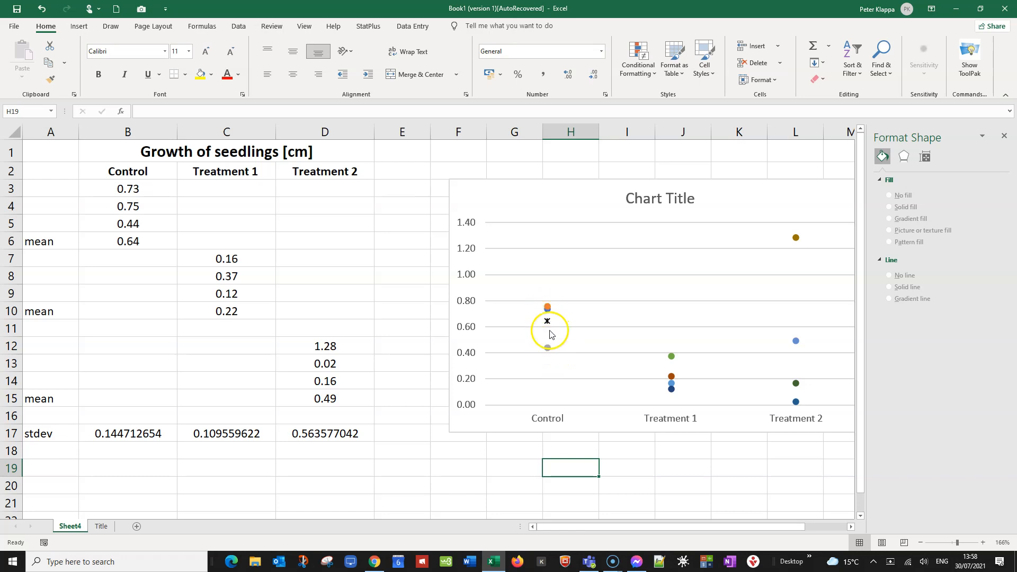
# Step: Format the Treatment 1 mean point as a built-in star marker with no fill and a solid black border line
pyautogui.moveTo(549, 325)
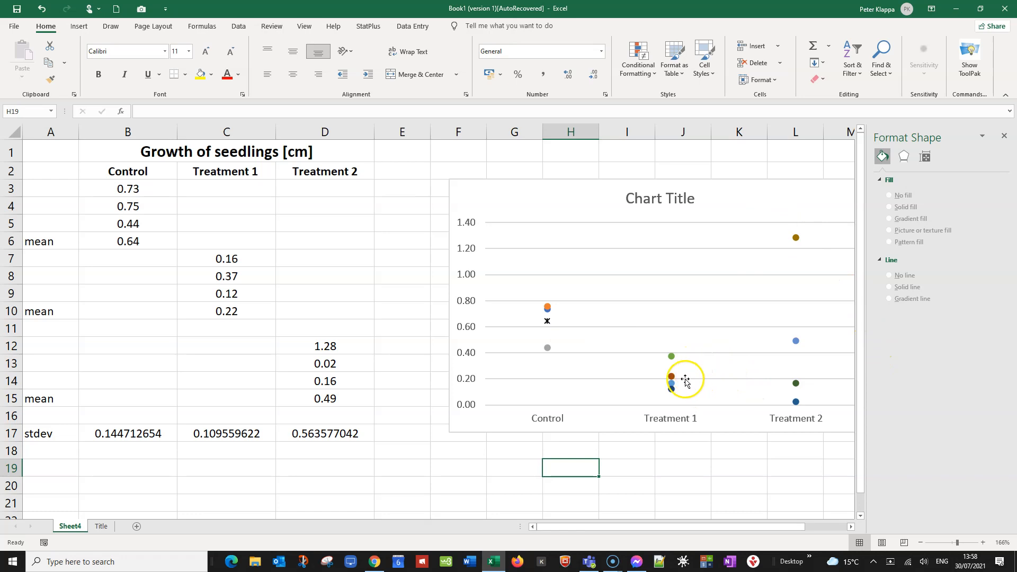
pyautogui.moveTo(672, 388)
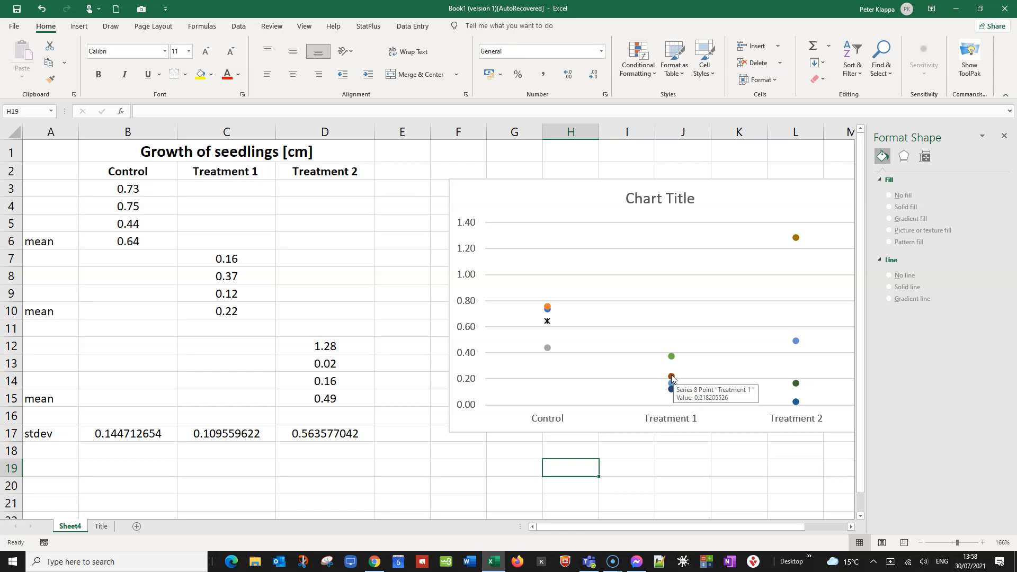
pyautogui.click(672, 378)
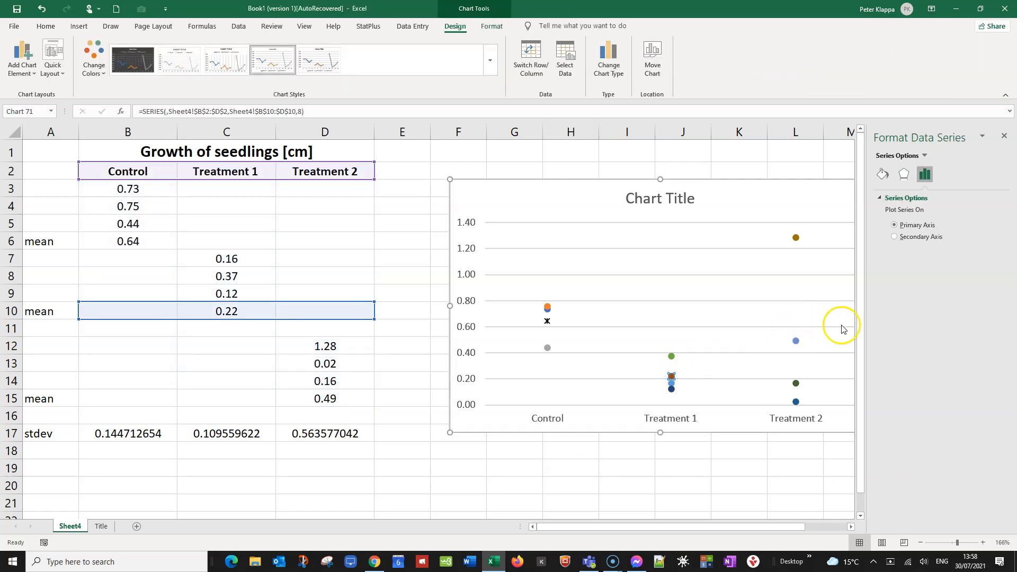
pyautogui.click(884, 180)
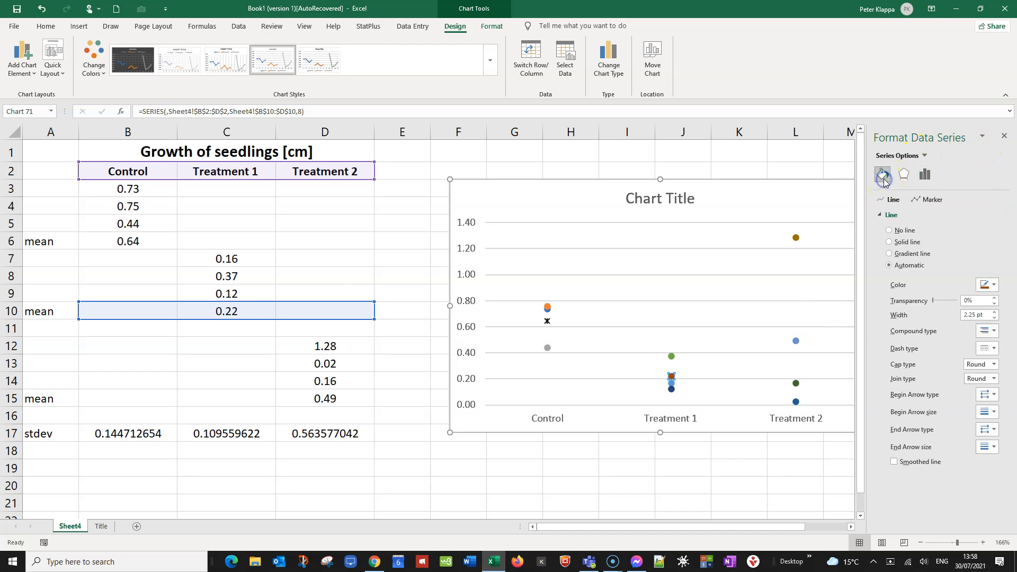
pyautogui.click(934, 201)
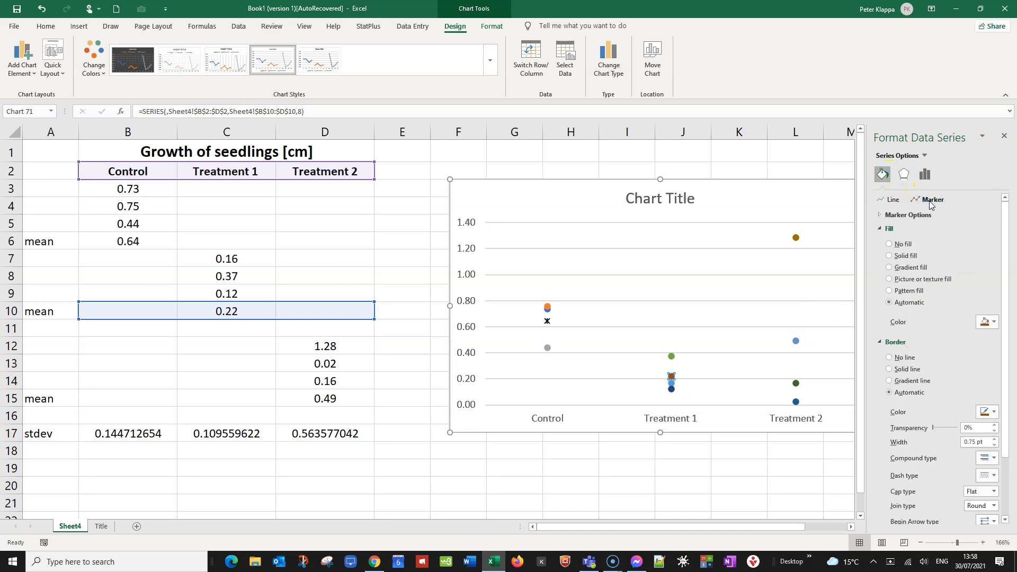
pyautogui.click(889, 217)
pyautogui.click(889, 253)
pyautogui.click(931, 267)
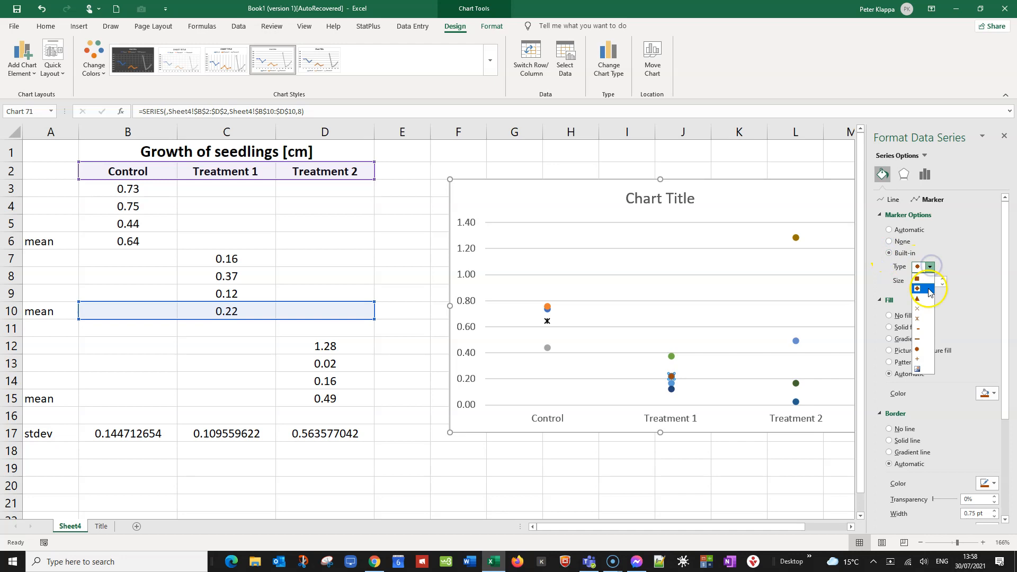
pyautogui.click(921, 320)
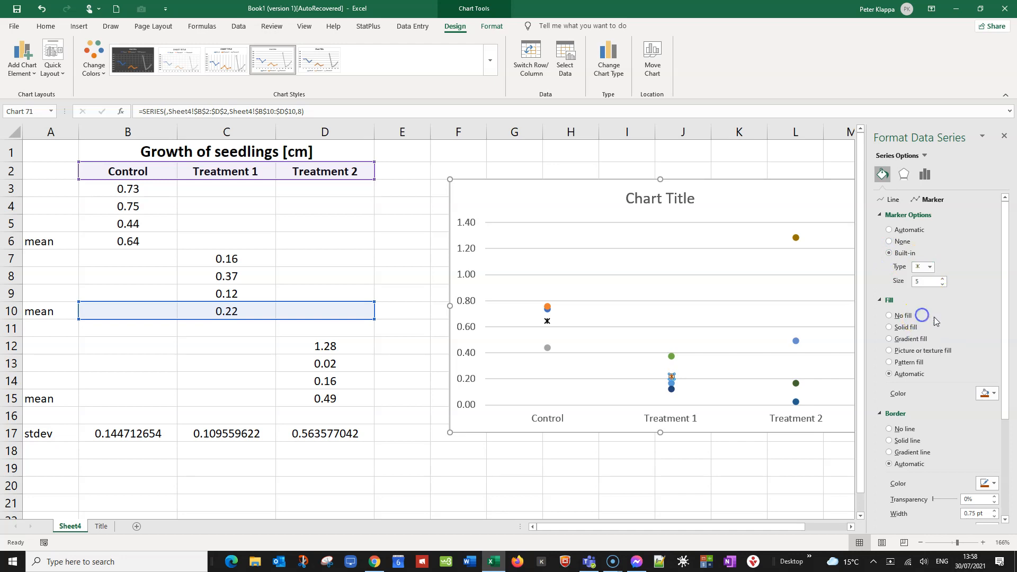
pyautogui.click(890, 315)
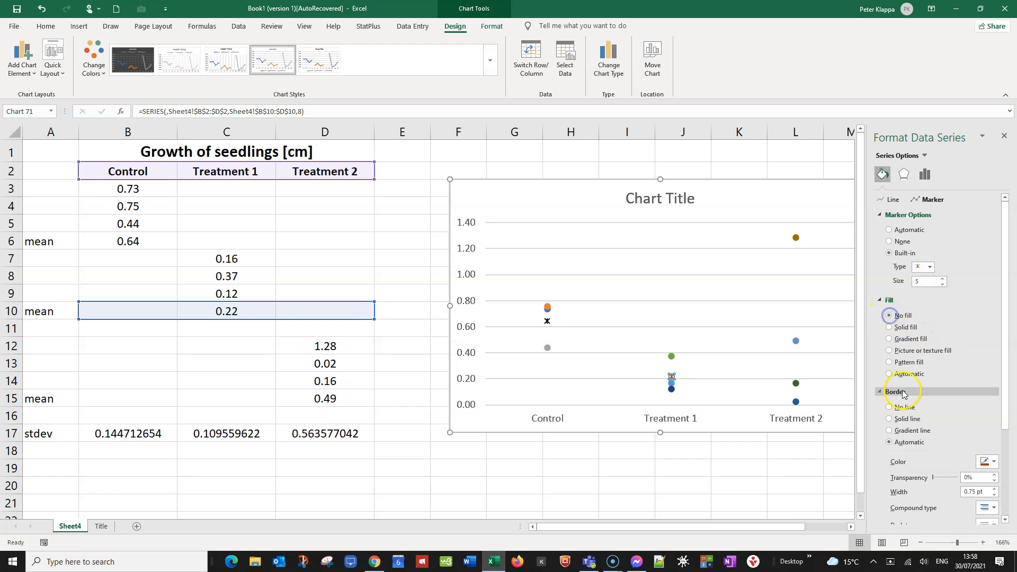
pyautogui.click(890, 420)
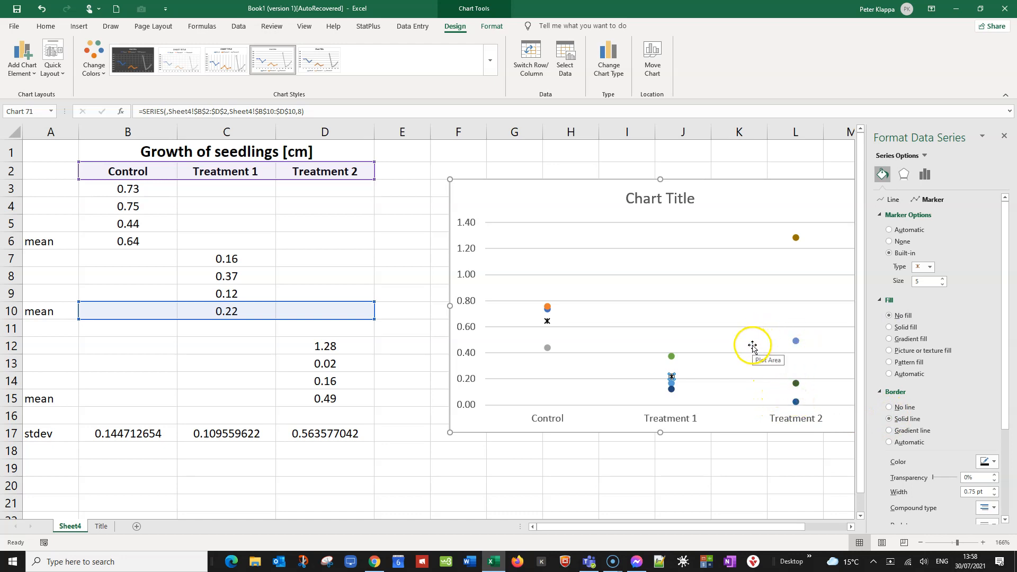
# Step: Format the Treatment 2 mean point as a built-in star marker with no fill and a solid black border, and close the formatting options
pyautogui.moveTo(797, 343)
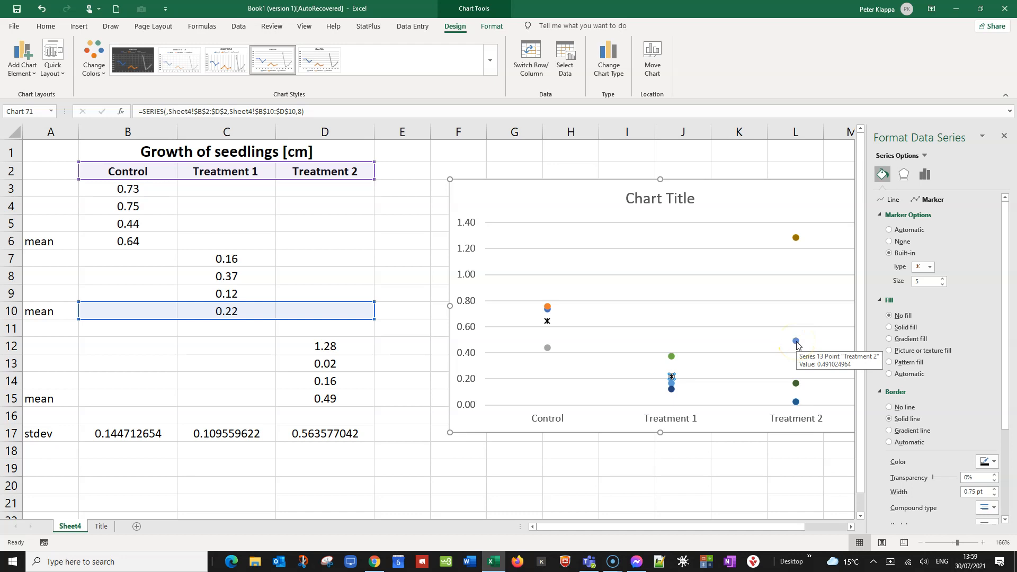
pyautogui.click(797, 344)
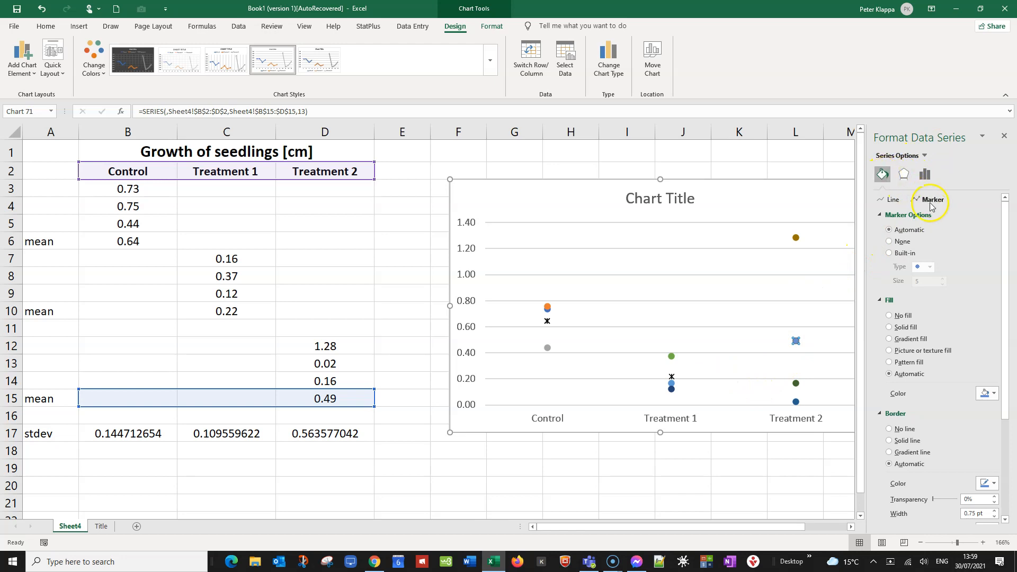
pyautogui.click(889, 254)
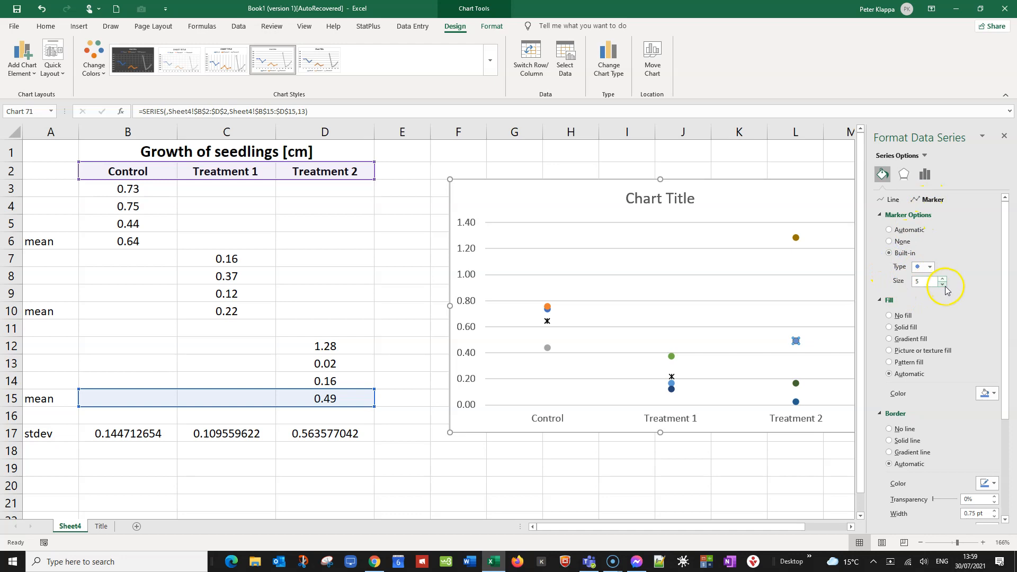
pyautogui.click(930, 267)
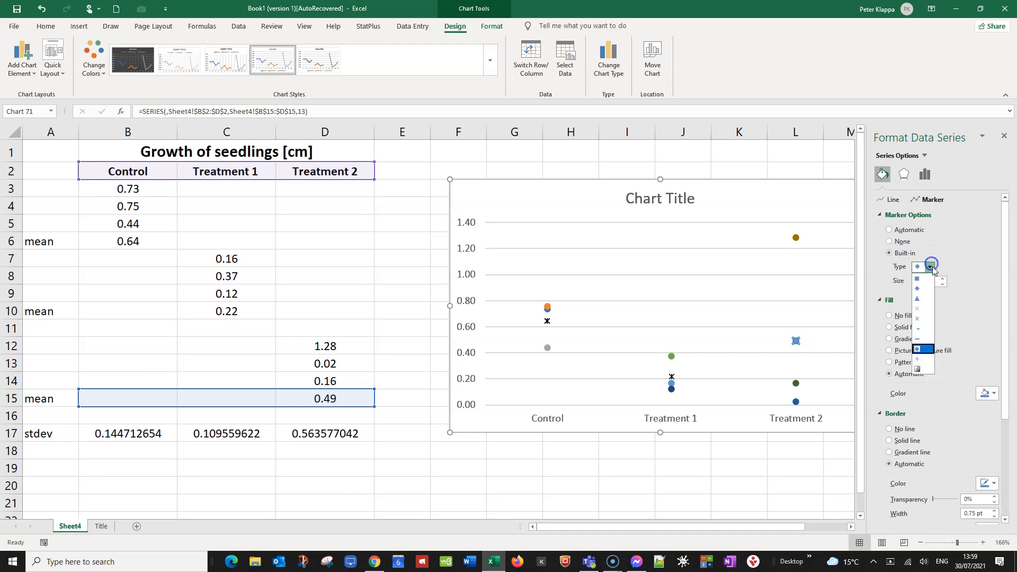
pyautogui.click(925, 319)
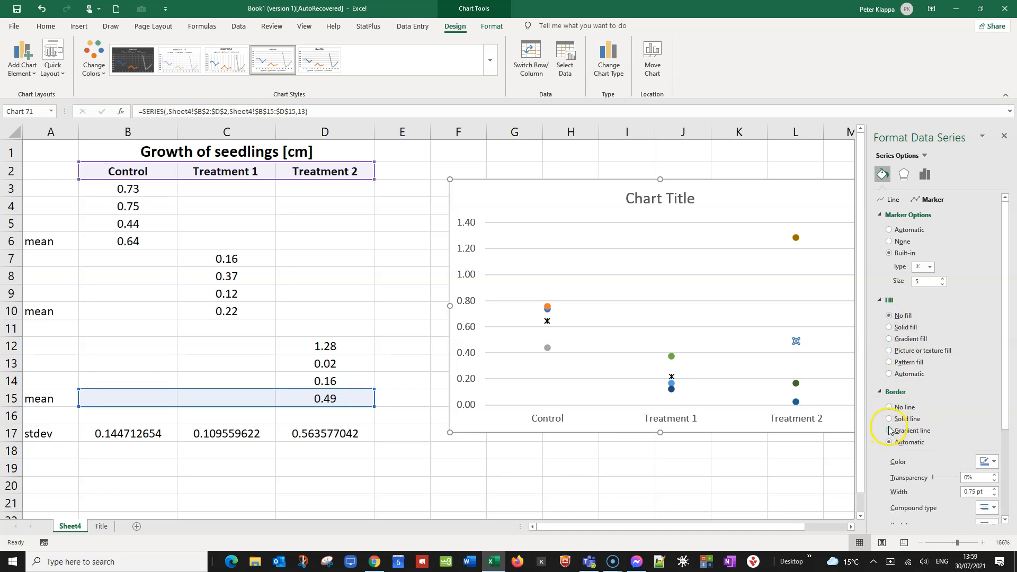
pyautogui.click(892, 420)
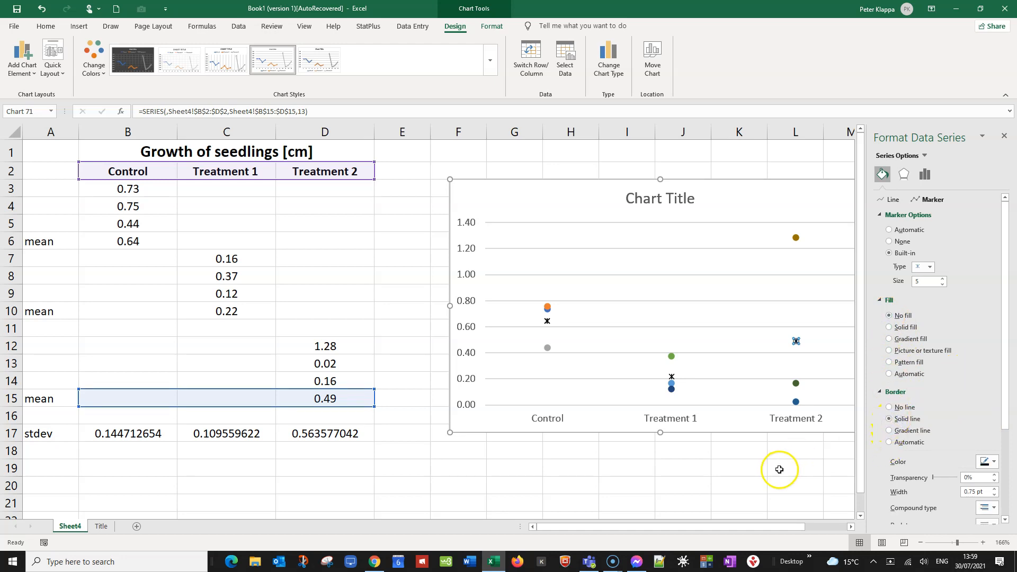
pyautogui.click(722, 479)
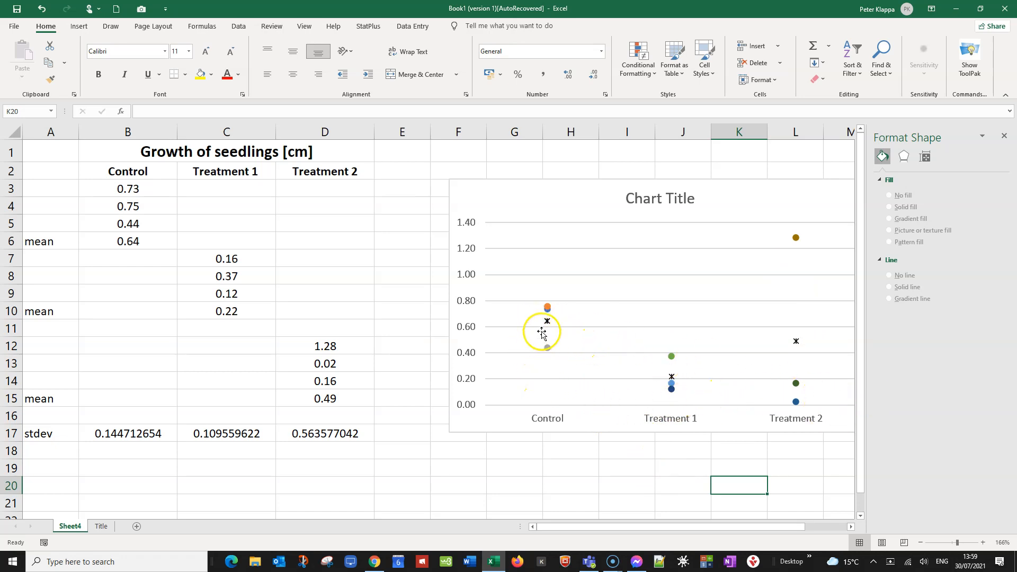
pyautogui.click(1004, 136)
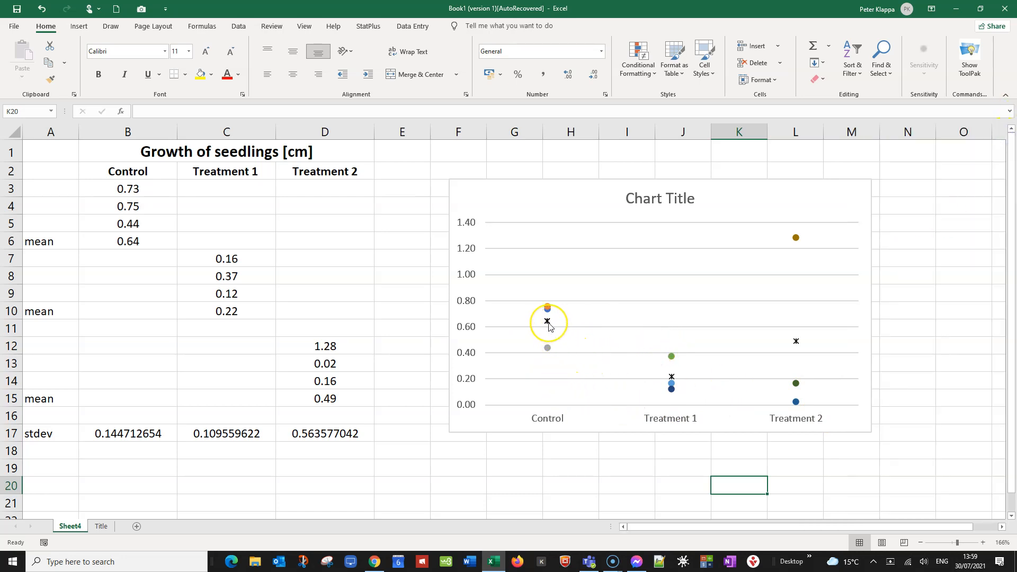
# Step: Add vertical error bars to the Control mean point and set their error amount to Custom
pyautogui.moveTo(548, 326)
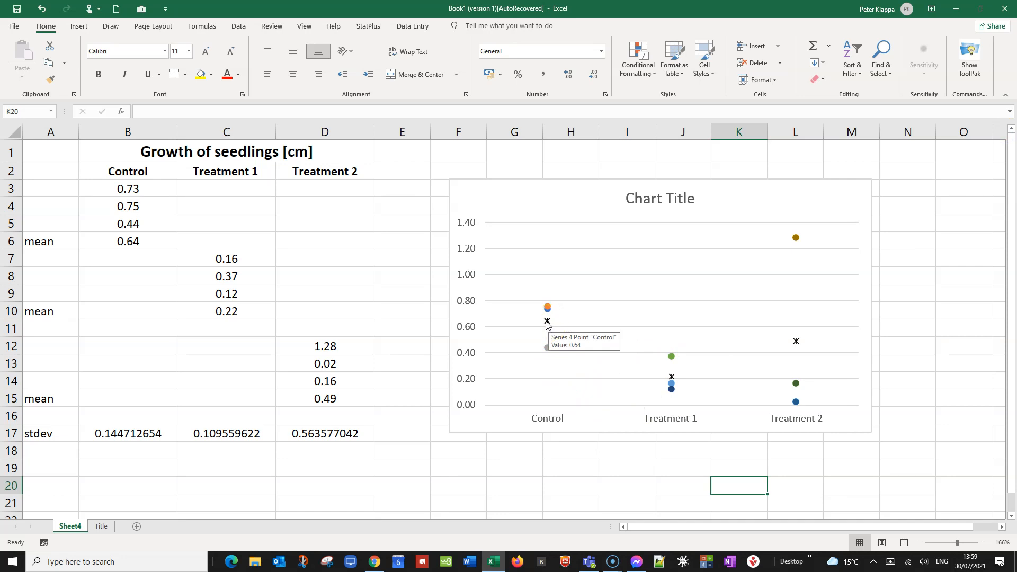
pyautogui.doubleClick(548, 322)
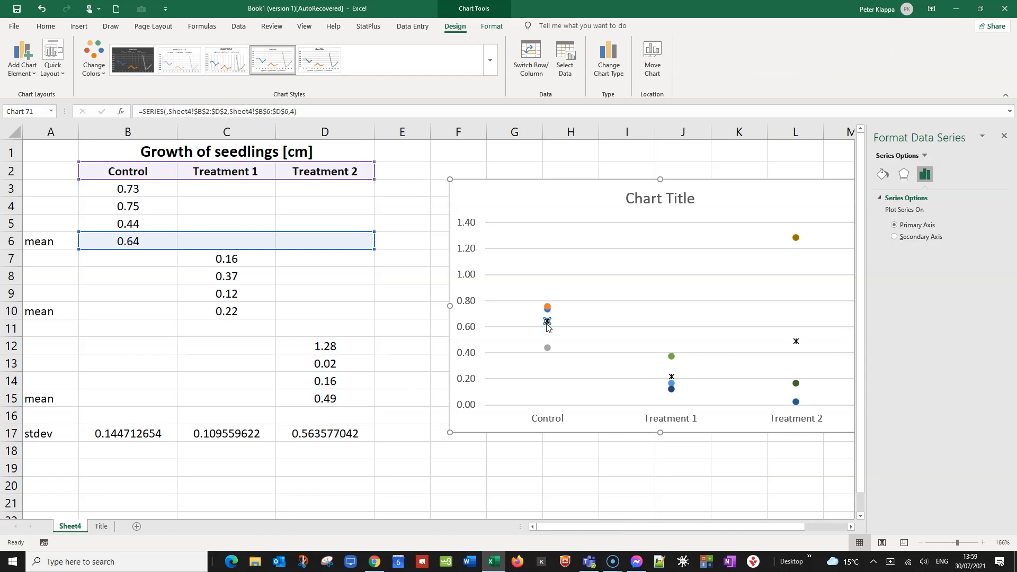
pyautogui.click(1005, 138)
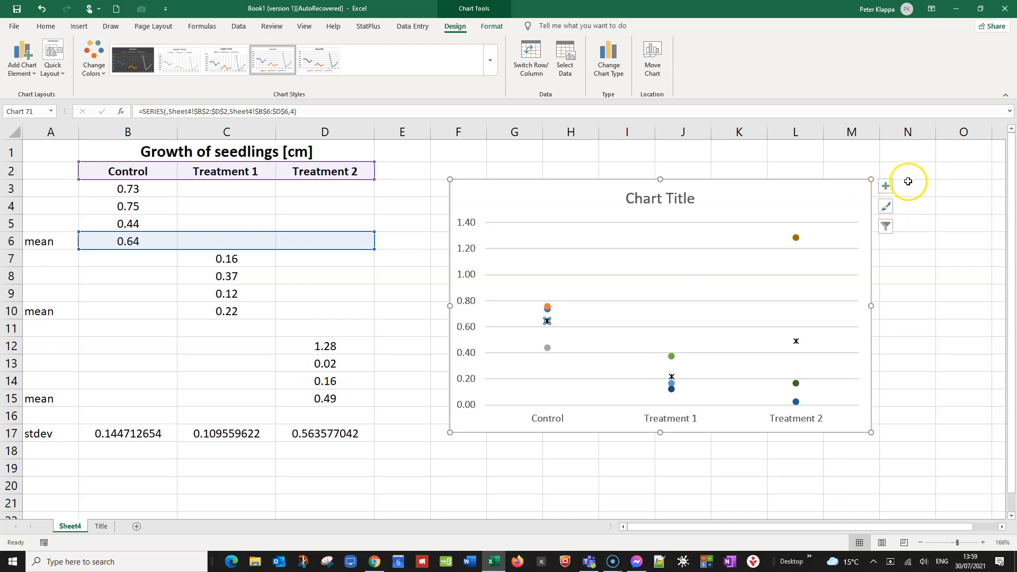
pyautogui.click(888, 186)
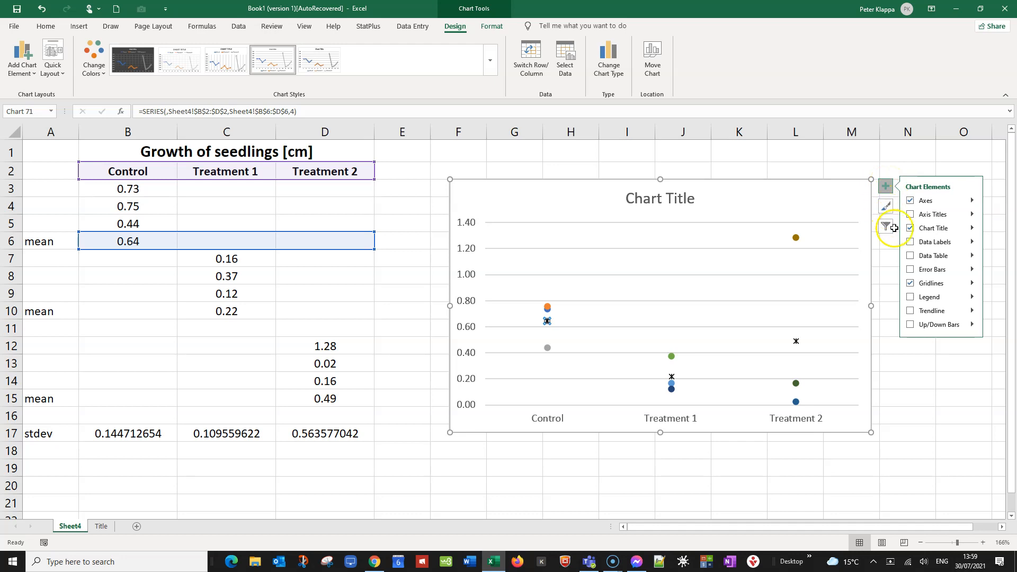
pyautogui.click(911, 270)
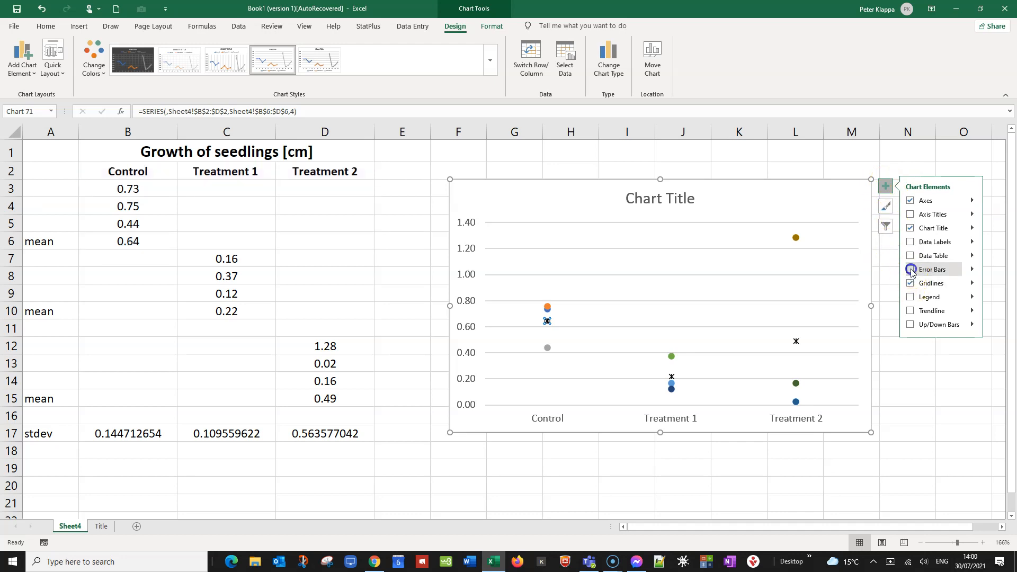
pyautogui.click(973, 272)
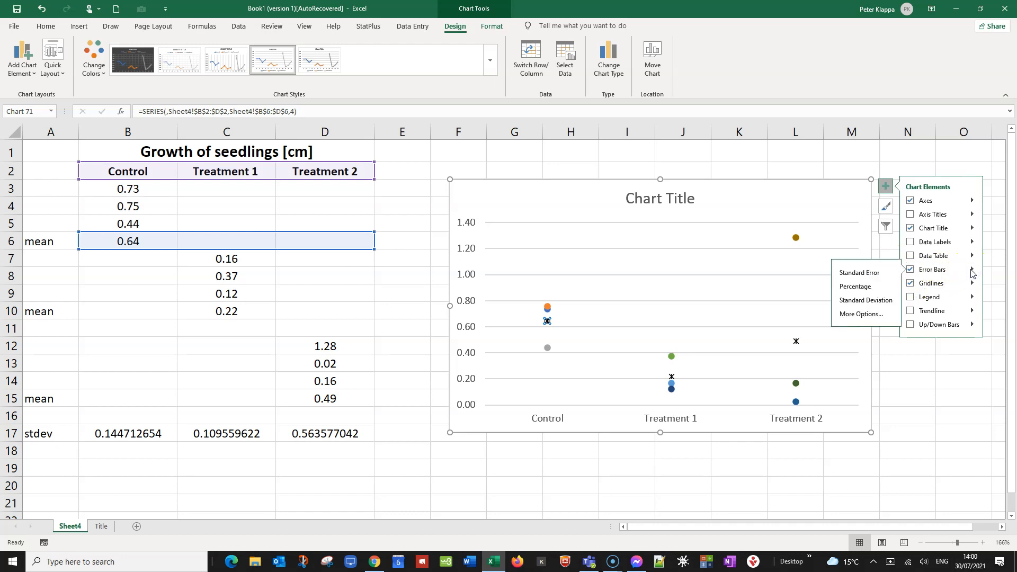
pyautogui.click(875, 315)
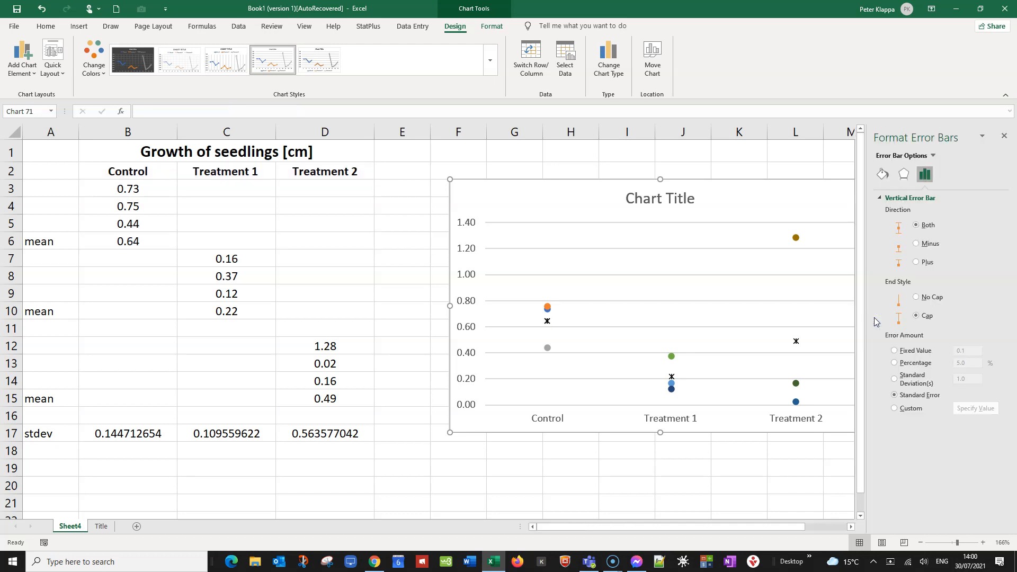
pyautogui.click(895, 409)
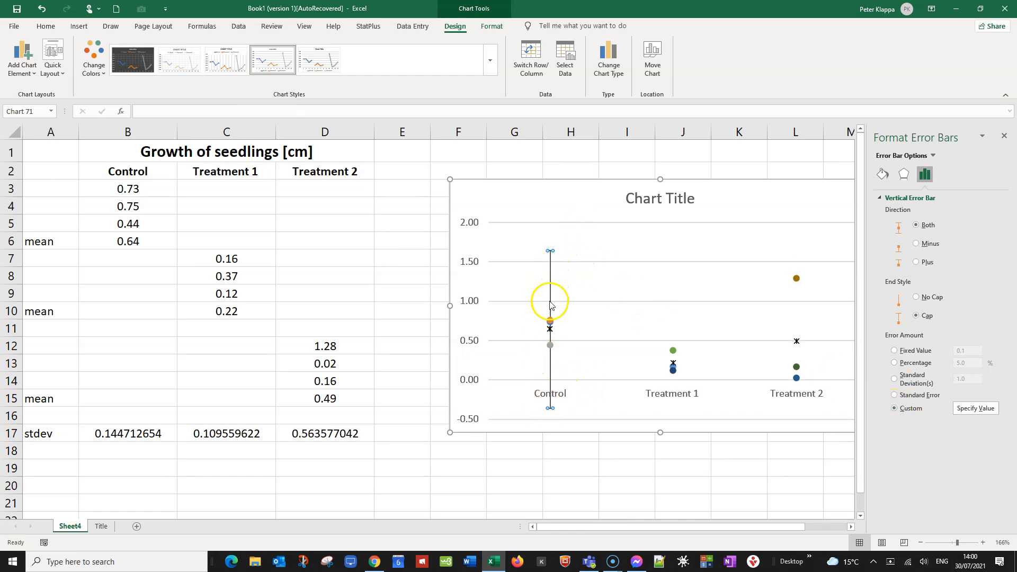
# Step: Use the Control standard deviation in B17 as both the positive and negative custom error value, and deselect the chart
pyautogui.click(976, 408)
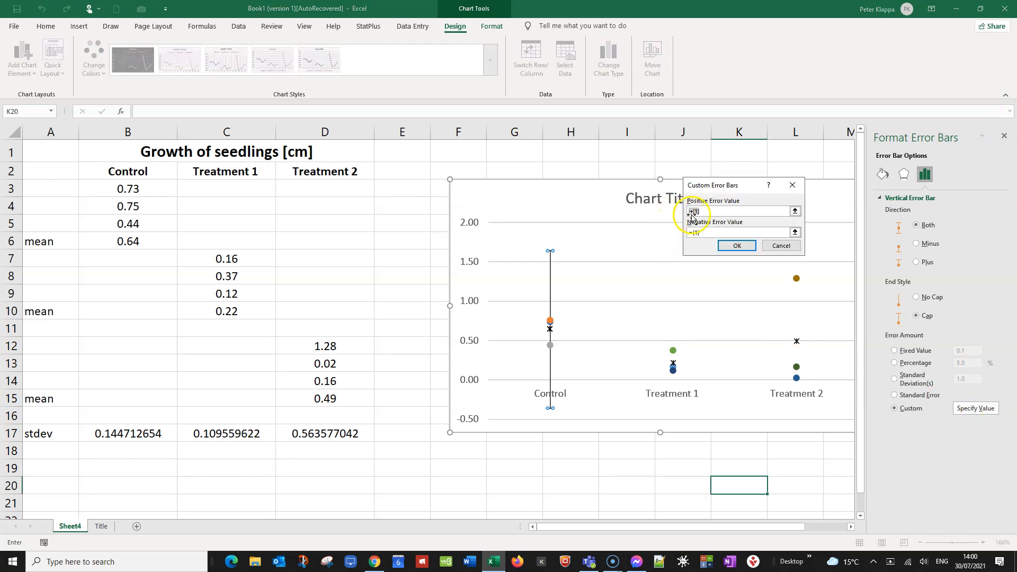
pyautogui.press('BackSpace')
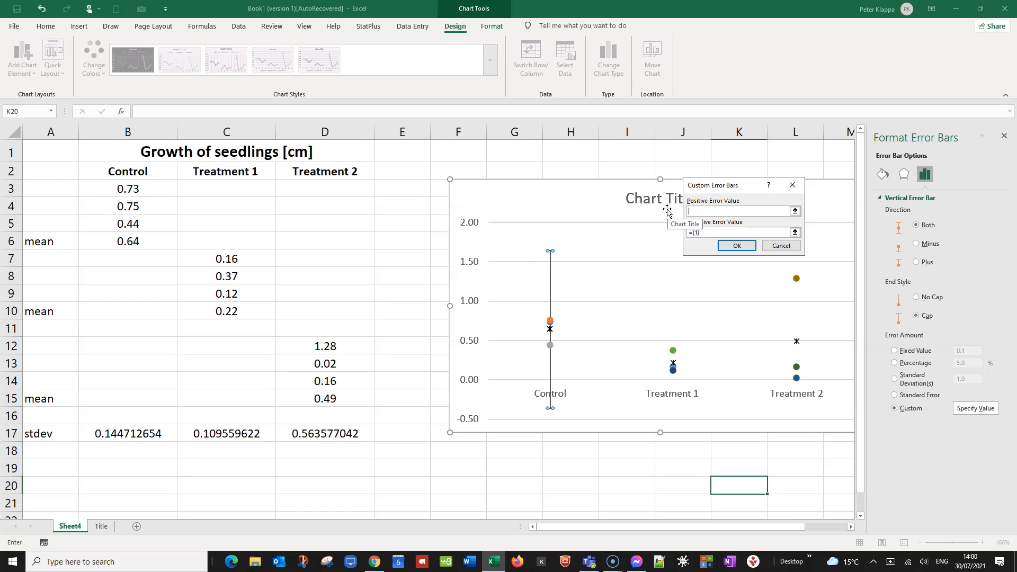
pyautogui.click(110, 438)
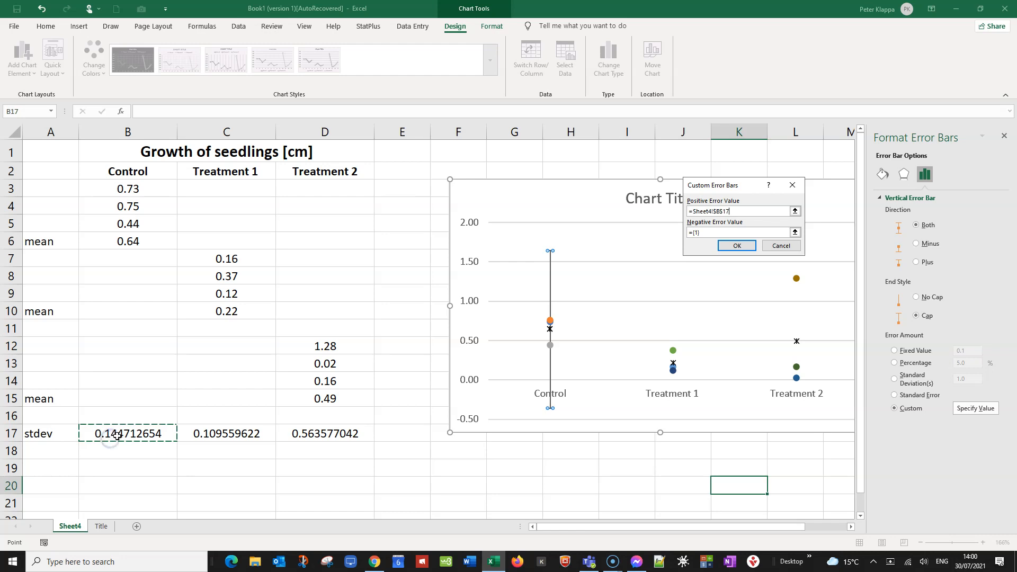
pyautogui.click(707, 232)
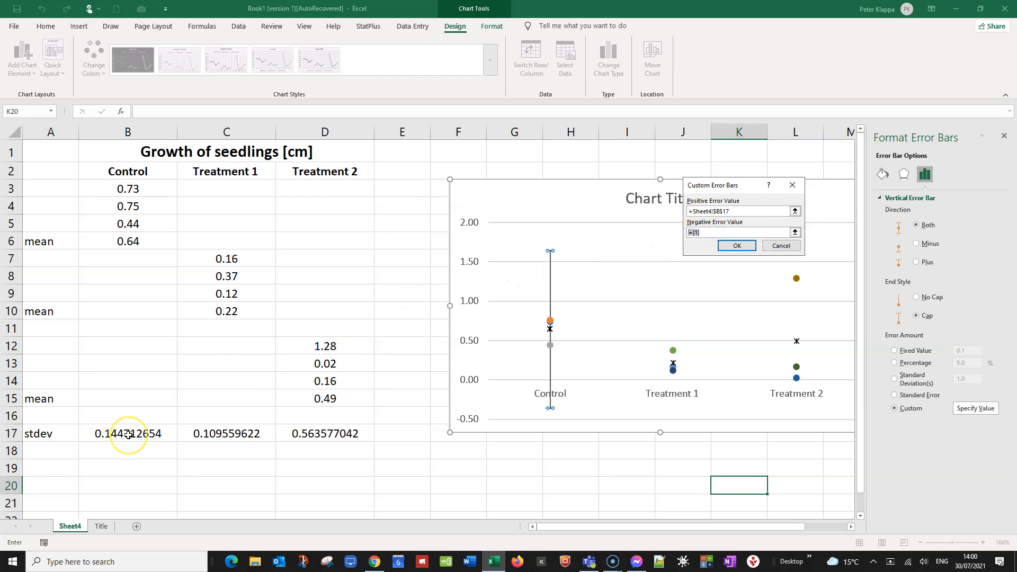
pyautogui.click(128, 434)
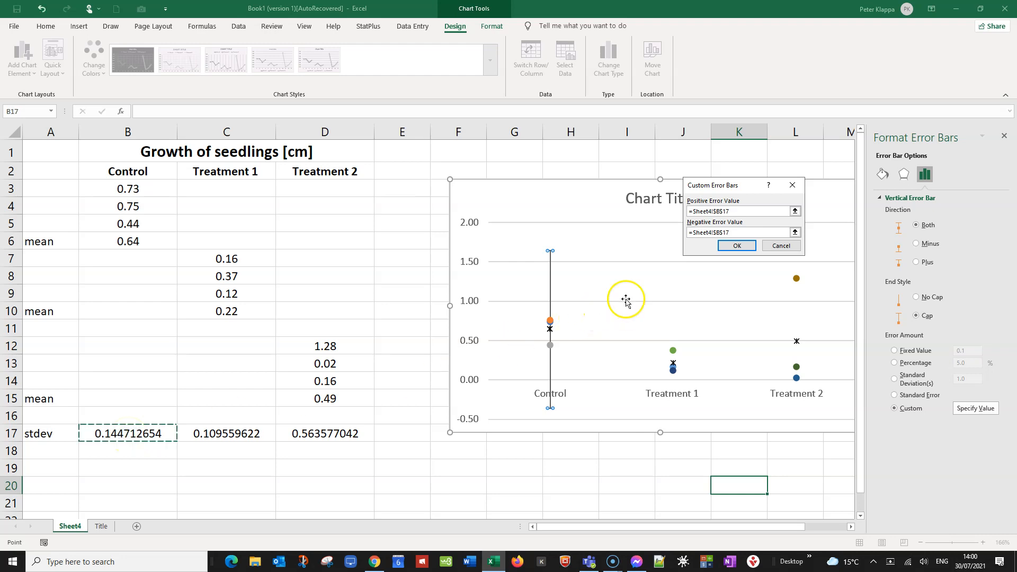
pyautogui.click(736, 246)
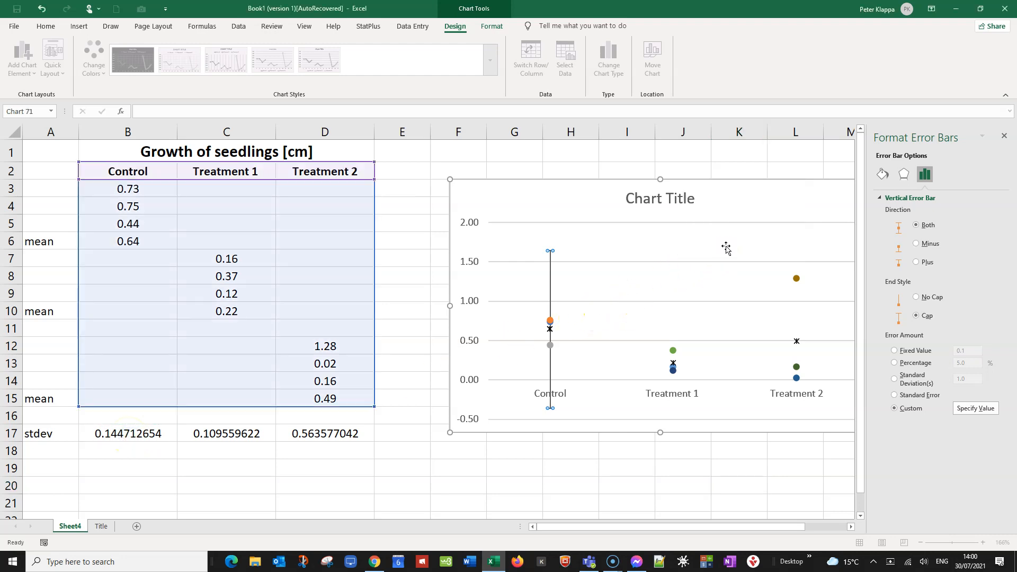
pyautogui.click(689, 467)
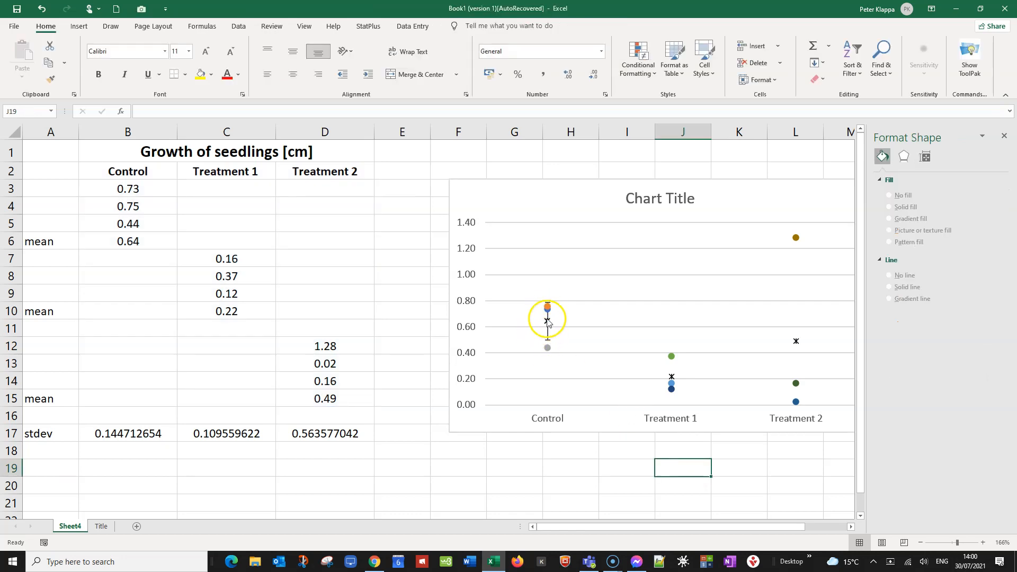
# Step: Add vertical error bars to the Treatment 1 mean point with a Custom error amount
pyautogui.click(672, 376)
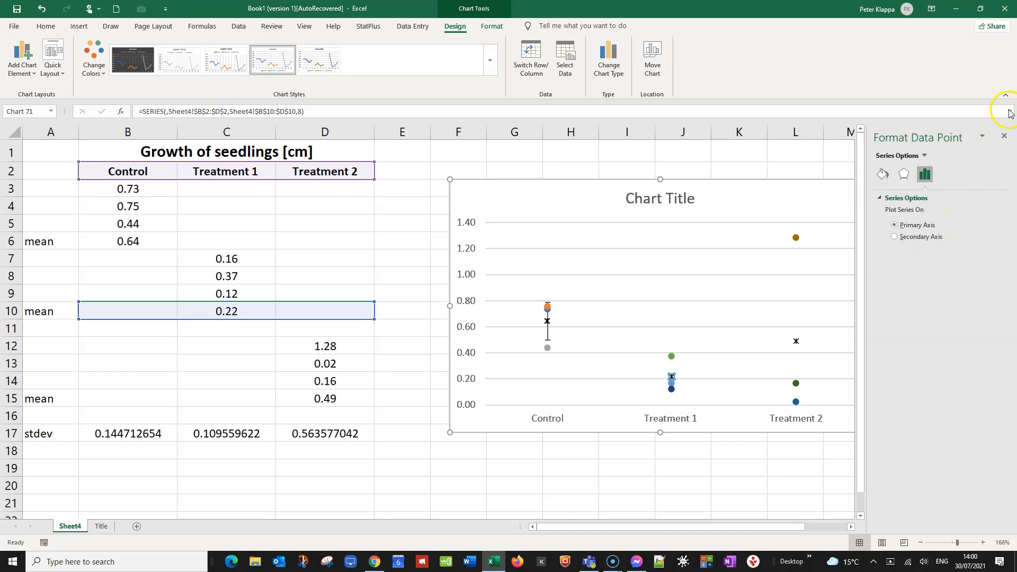
pyautogui.click(1004, 138)
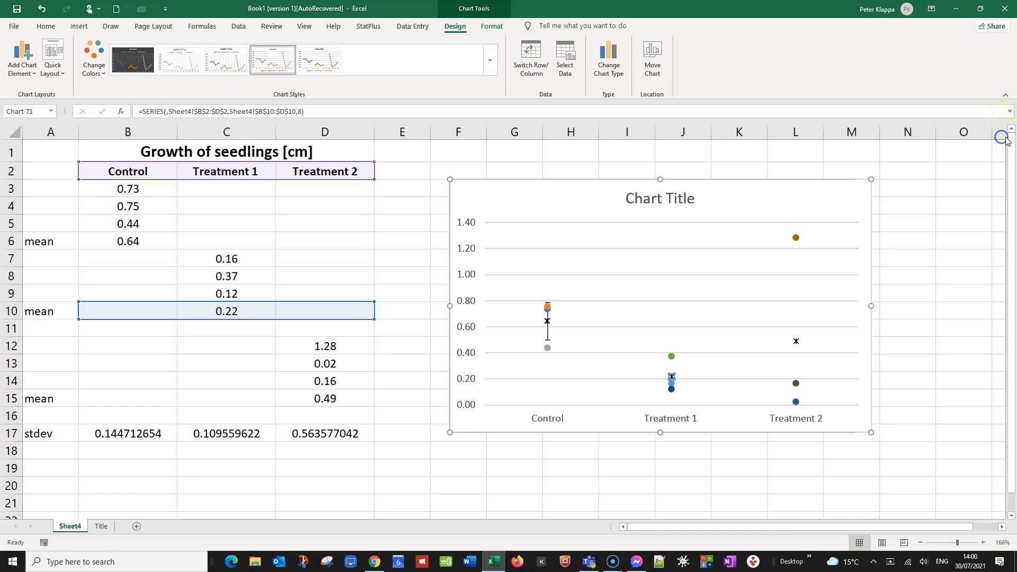
pyautogui.click(887, 187)
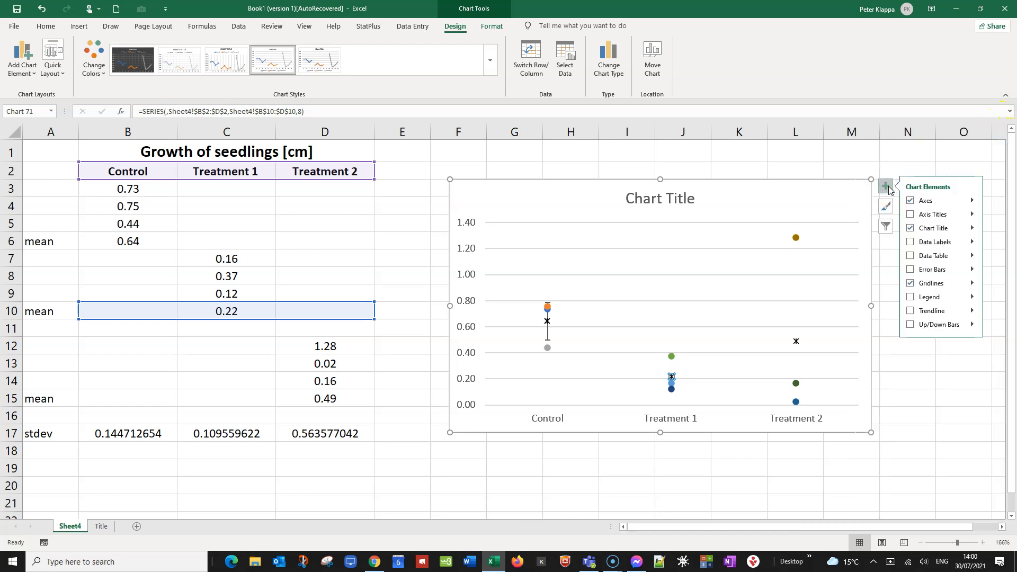
pyautogui.click(911, 269)
pyautogui.click(972, 269)
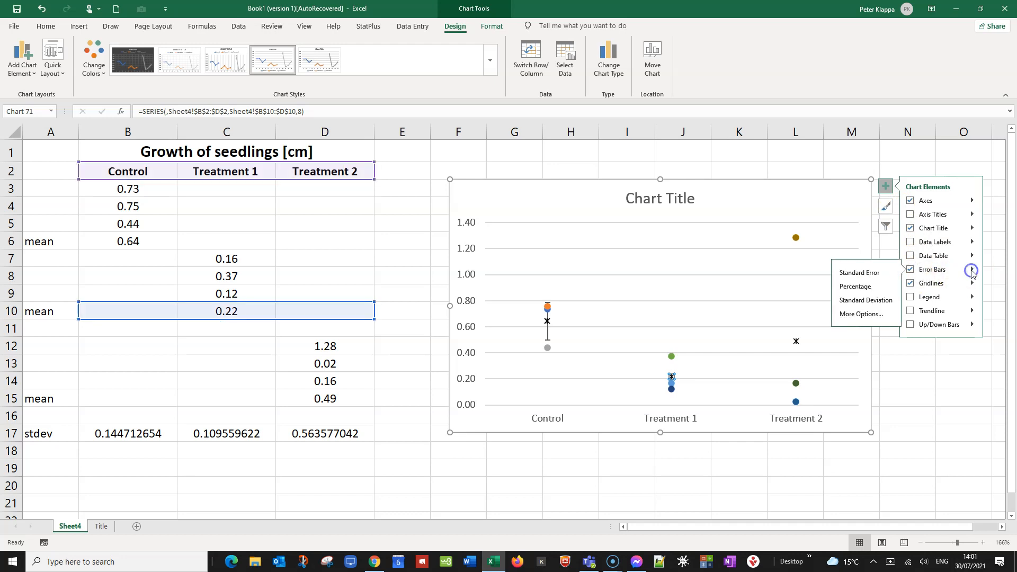
pyautogui.click(886, 317)
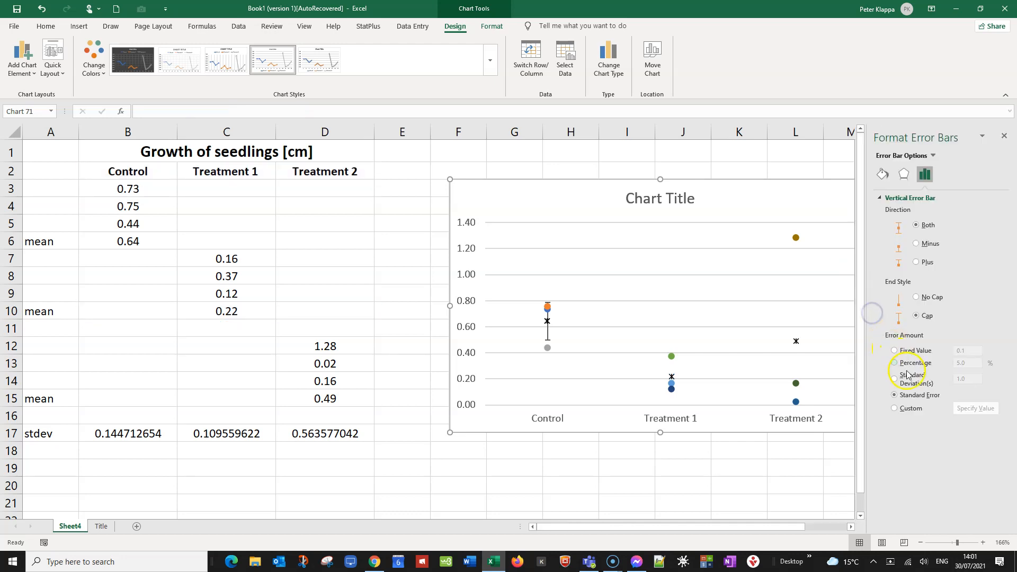
pyautogui.click(896, 408)
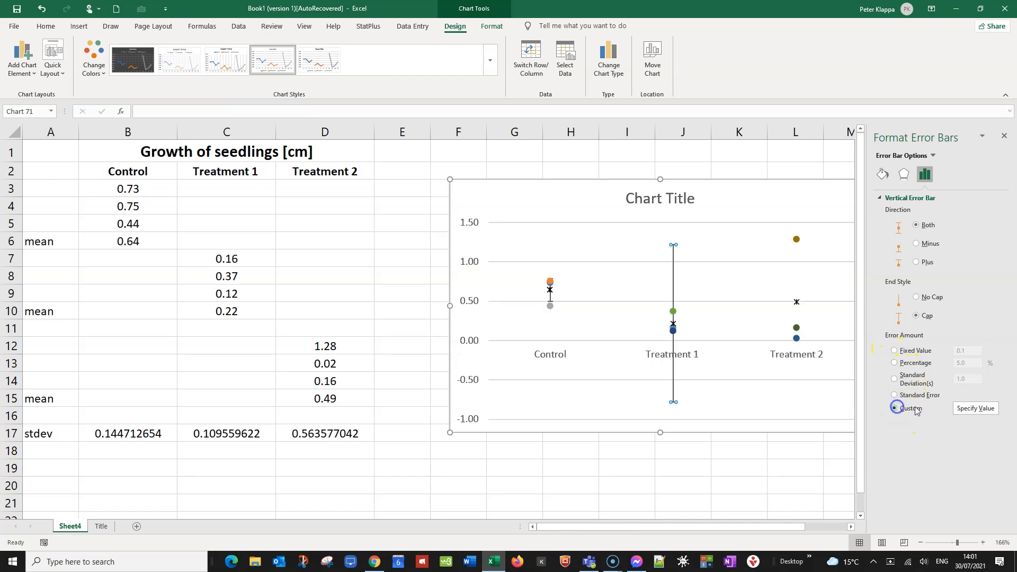
# Step: Use the Treatment 1 standard deviation in C17 as both the positive and negative custom error value
pyautogui.click(973, 408)
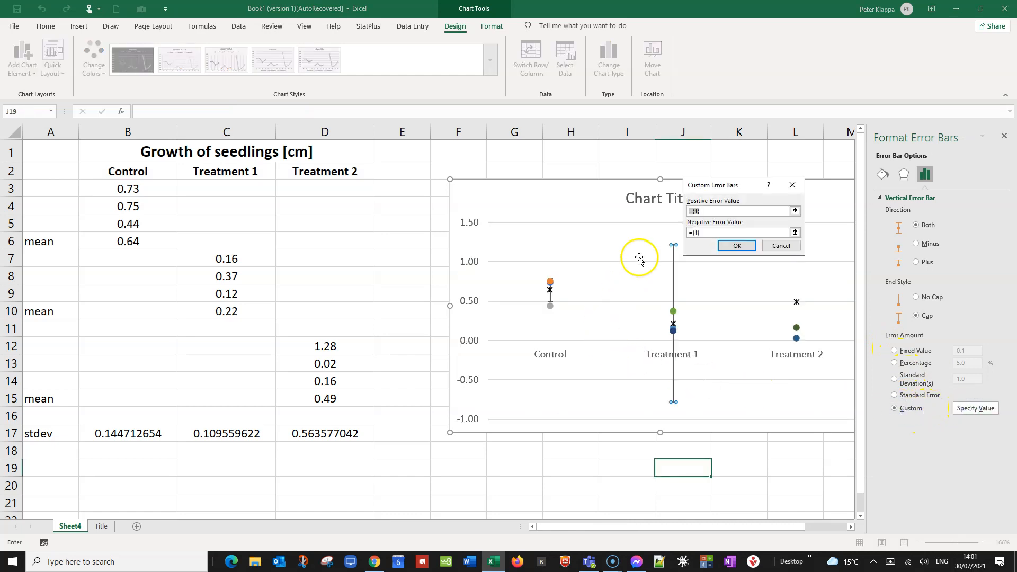
pyautogui.click(209, 433)
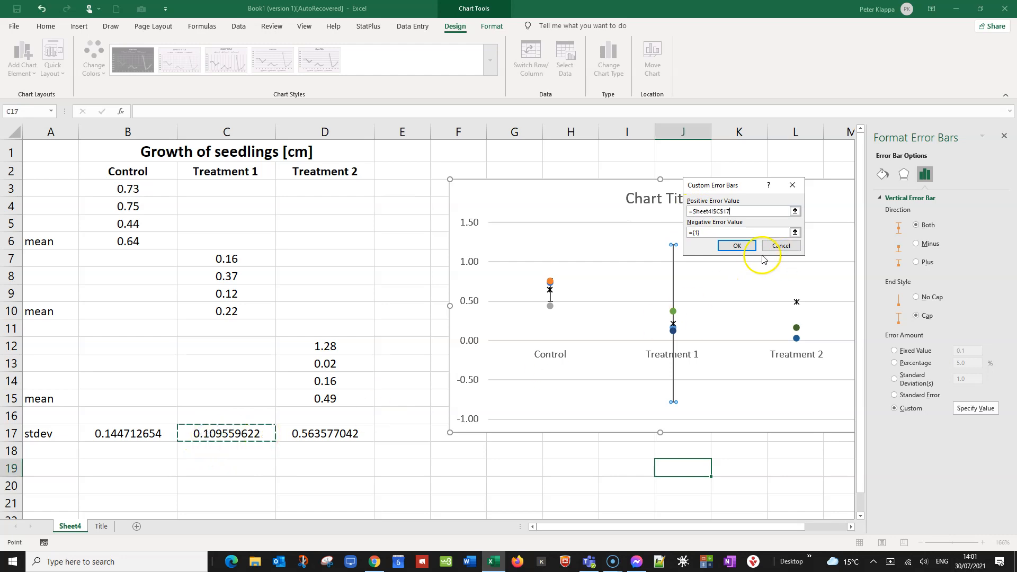
pyautogui.click(716, 231)
pyautogui.write('+')
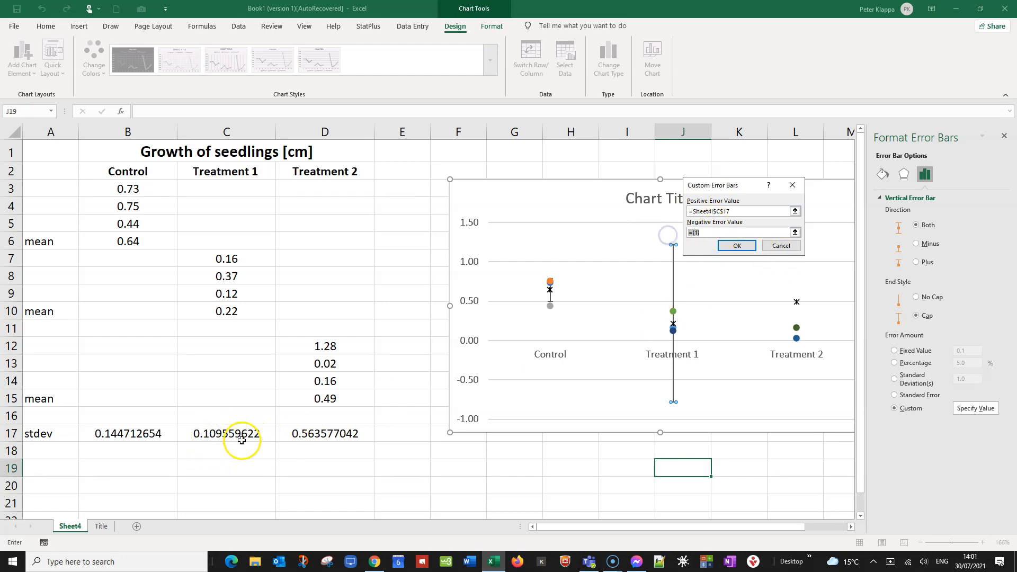
pyautogui.click(229, 433)
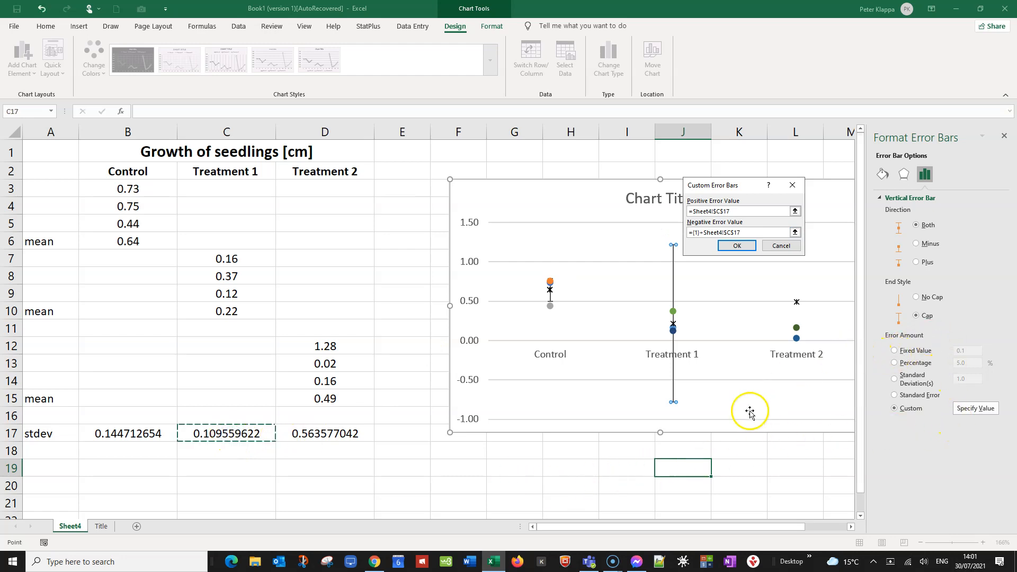
pyautogui.click(736, 245)
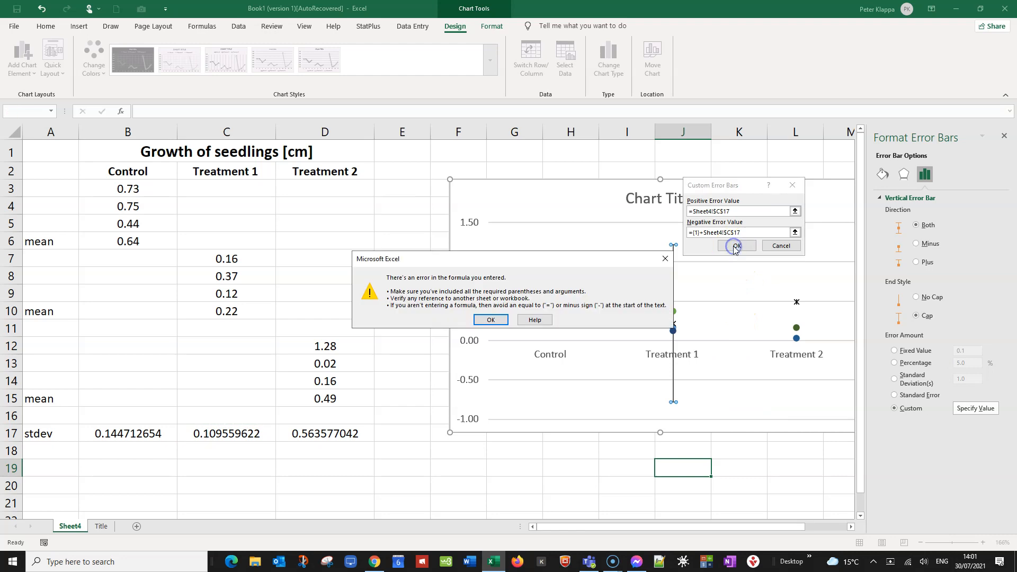
pyautogui.click(491, 320)
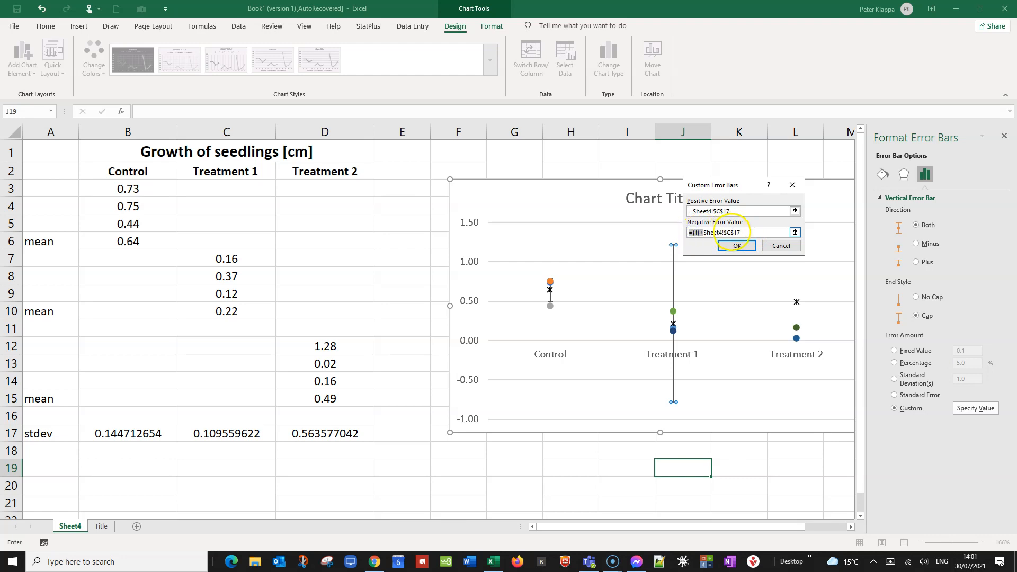
pyautogui.write('=')
pyautogui.click(742, 247)
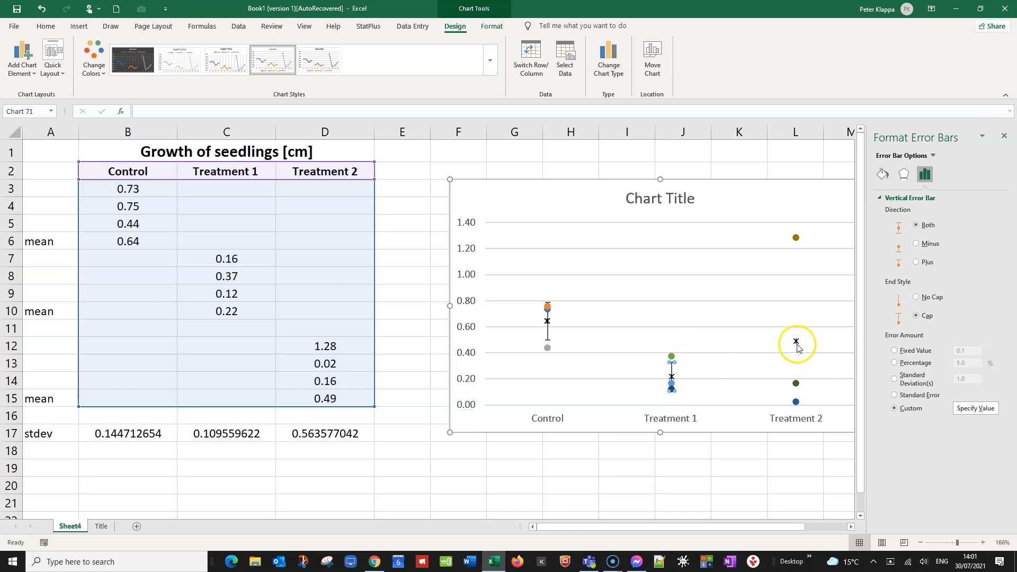
# Step: Add vertical error bars to the Treatment 2 mean point with a Custom error amount
pyautogui.click(797, 345)
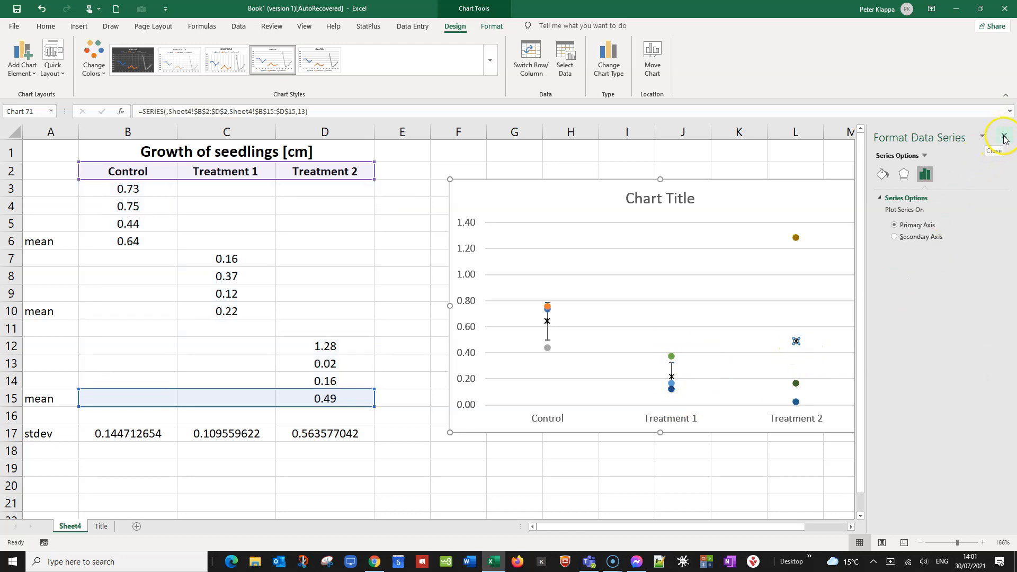
pyautogui.click(1006, 139)
pyautogui.click(886, 188)
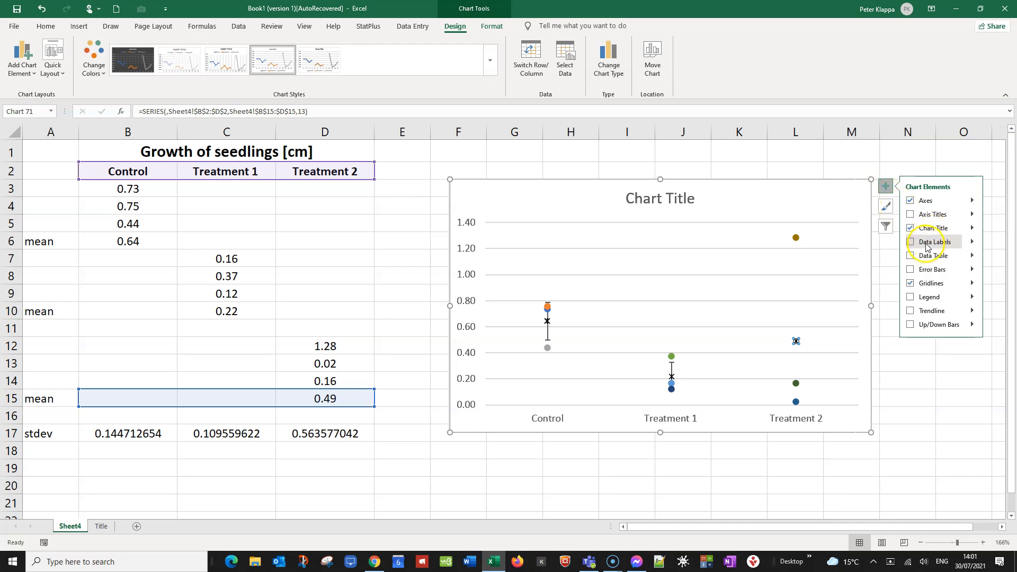
pyautogui.click(911, 269)
pyautogui.click(973, 269)
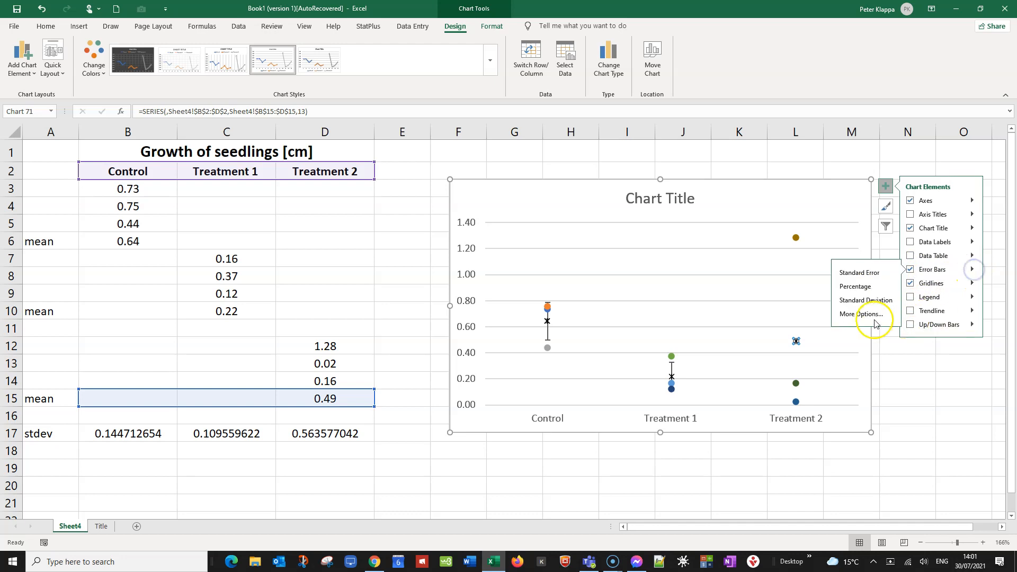
pyautogui.click(859, 314)
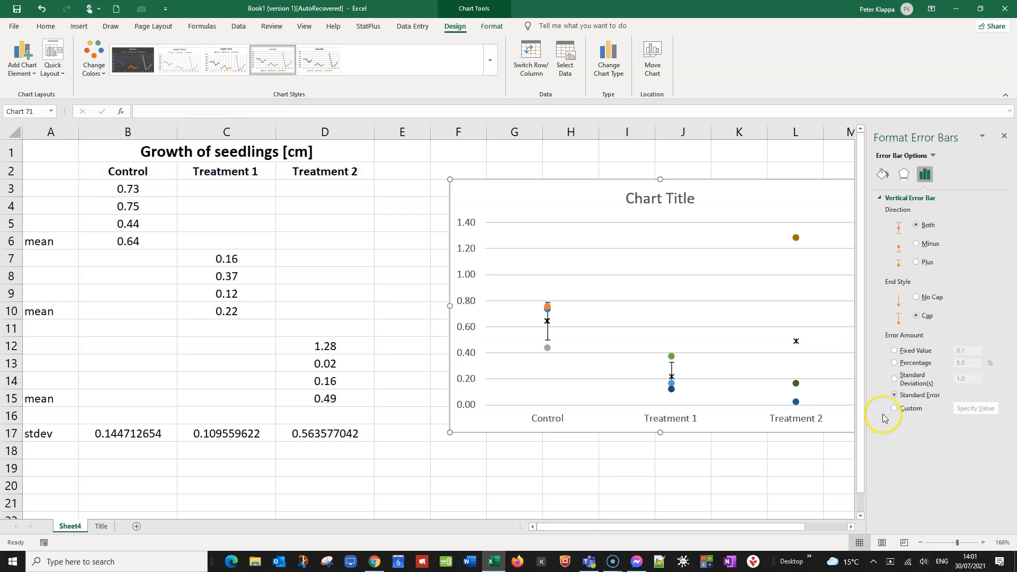
pyautogui.click(895, 408)
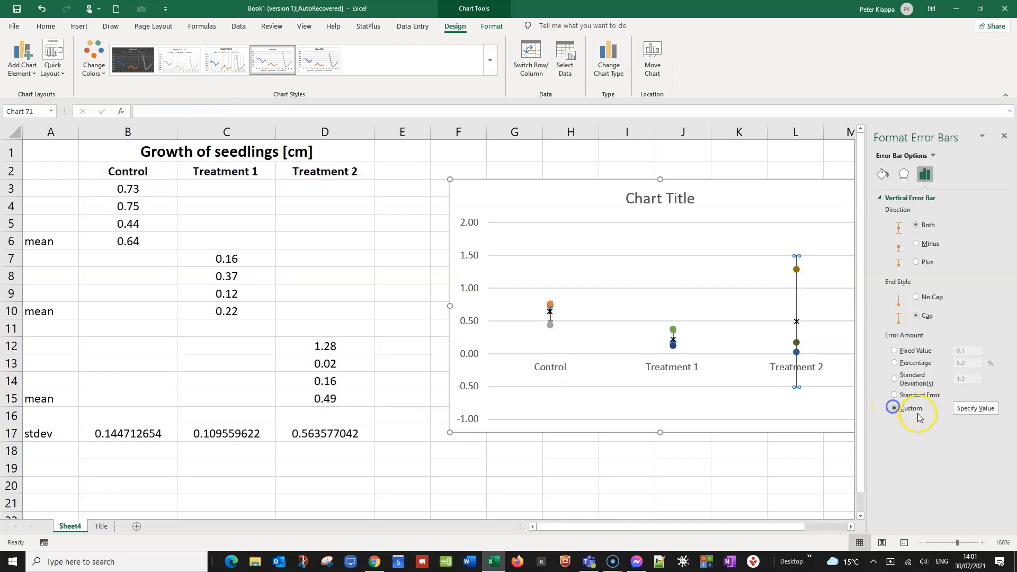
# Step: Use the Treatment 2 standard deviation in D17 as both the positive and negative custom error value, and close the error bar formatting
pyautogui.click(969, 409)
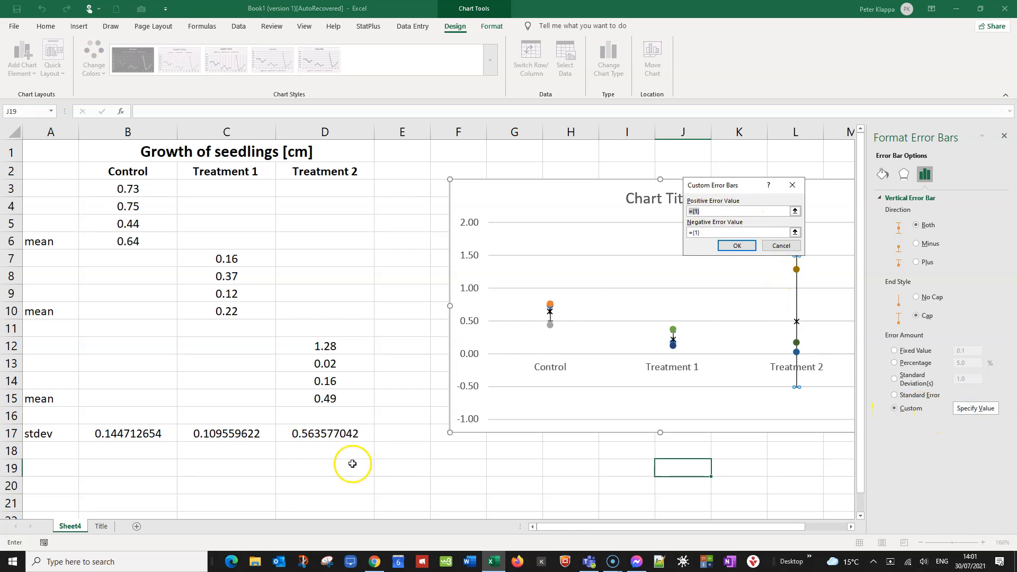
pyautogui.click(328, 434)
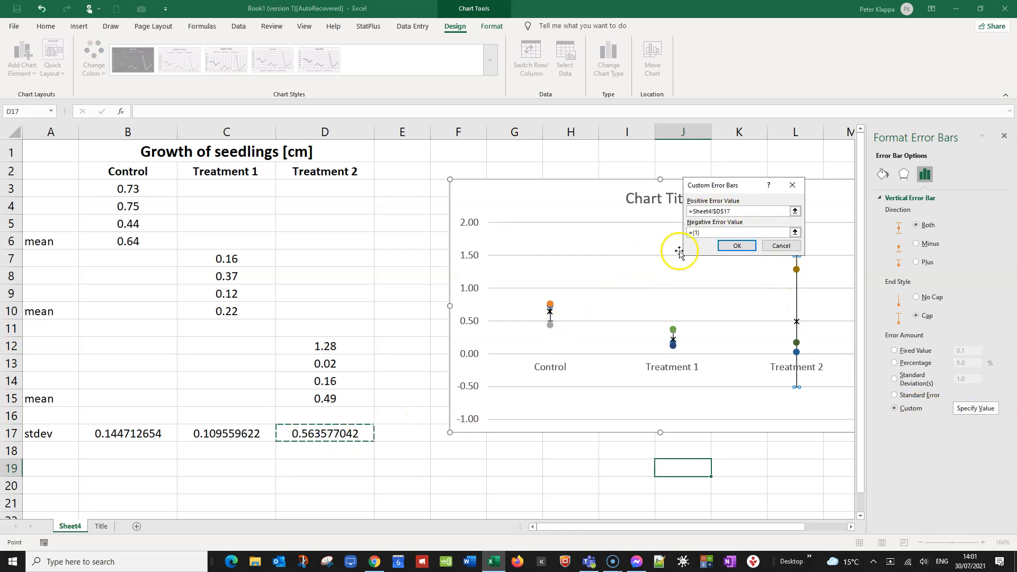
pyautogui.click(705, 234)
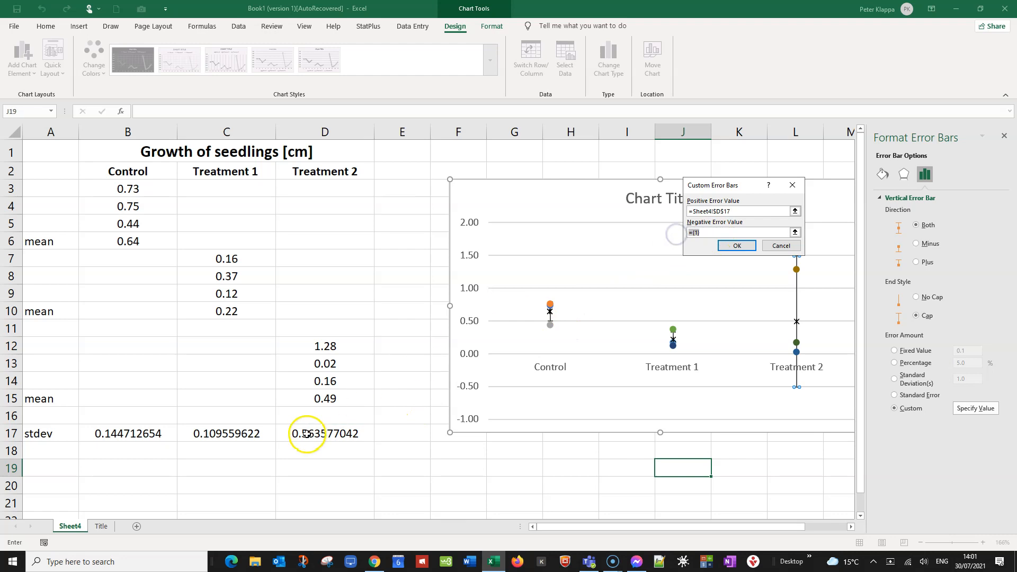
pyautogui.click(331, 436)
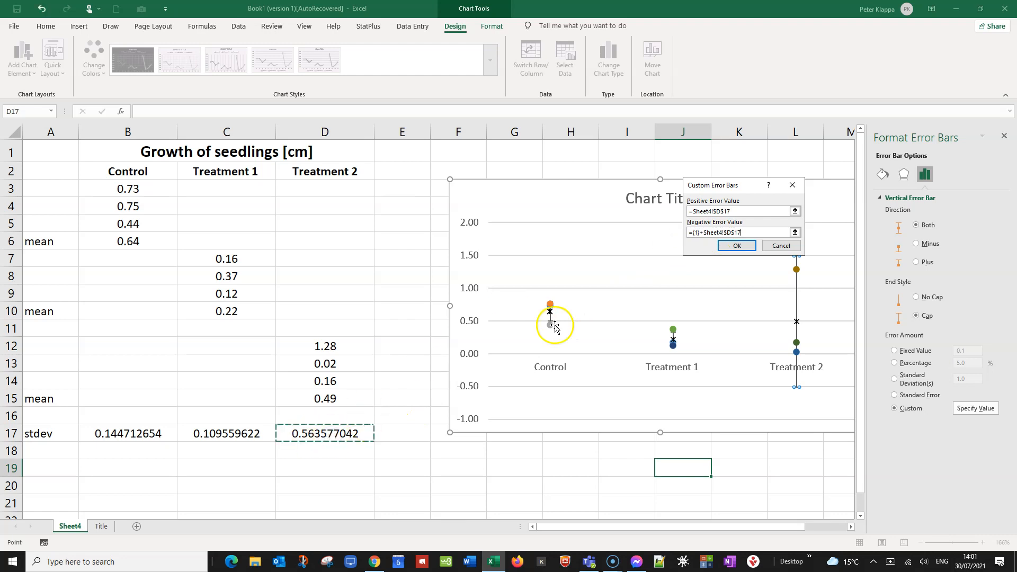
pyautogui.click(707, 233)
pyautogui.click(729, 232)
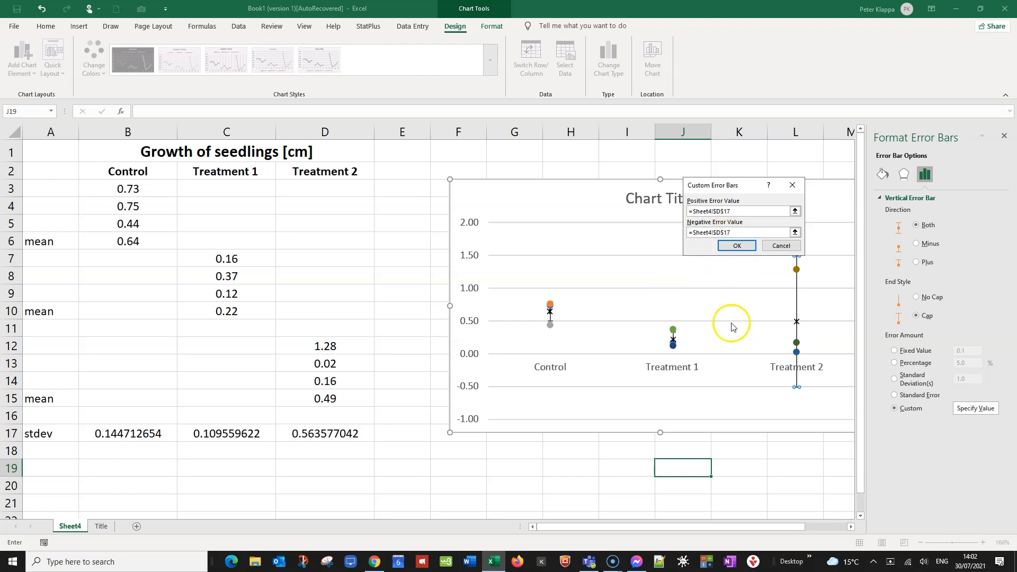
pyautogui.click(745, 247)
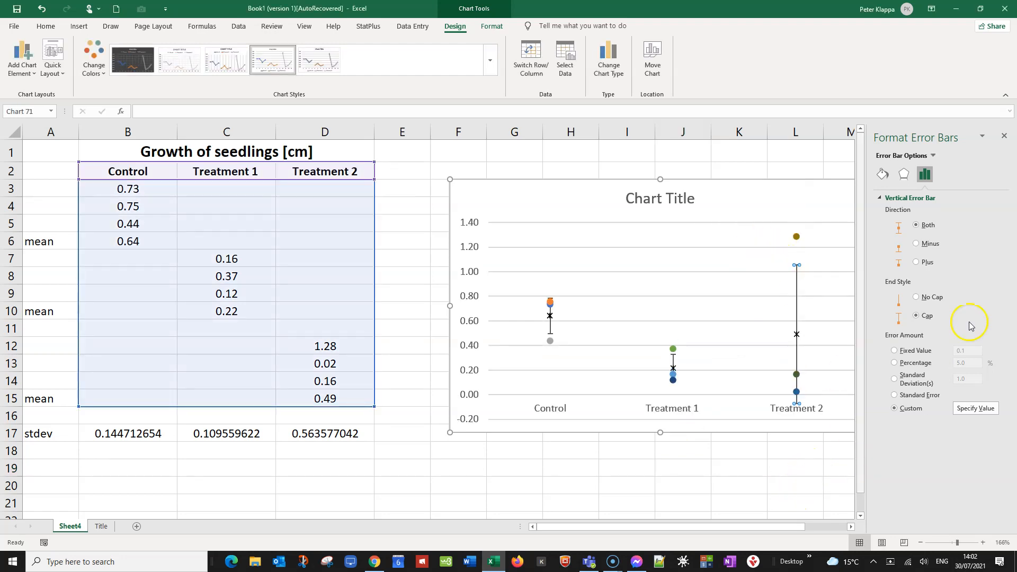
pyautogui.click(1005, 139)
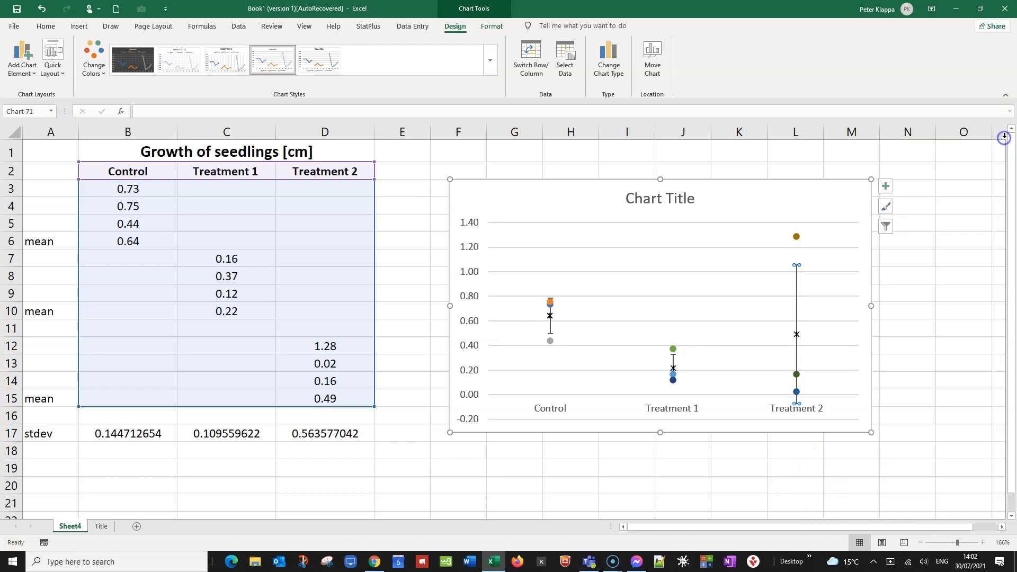
# Step: Replace the placeholder chart title with "Growth of seedlings"
pyautogui.click(674, 200)
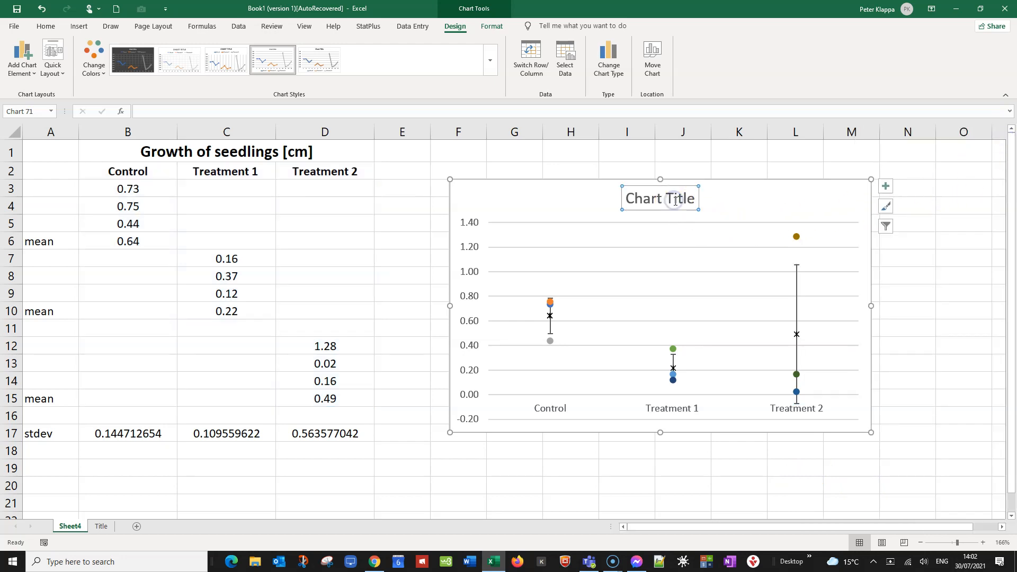
pyautogui.moveTo(628, 199); pyautogui.dragTo(695, 200)
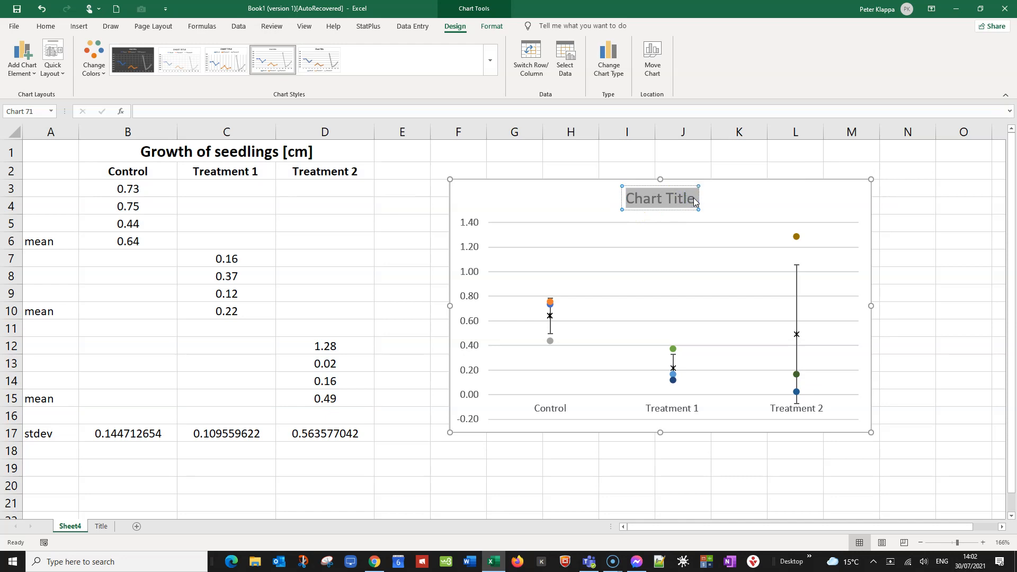
pyautogui.write('G')
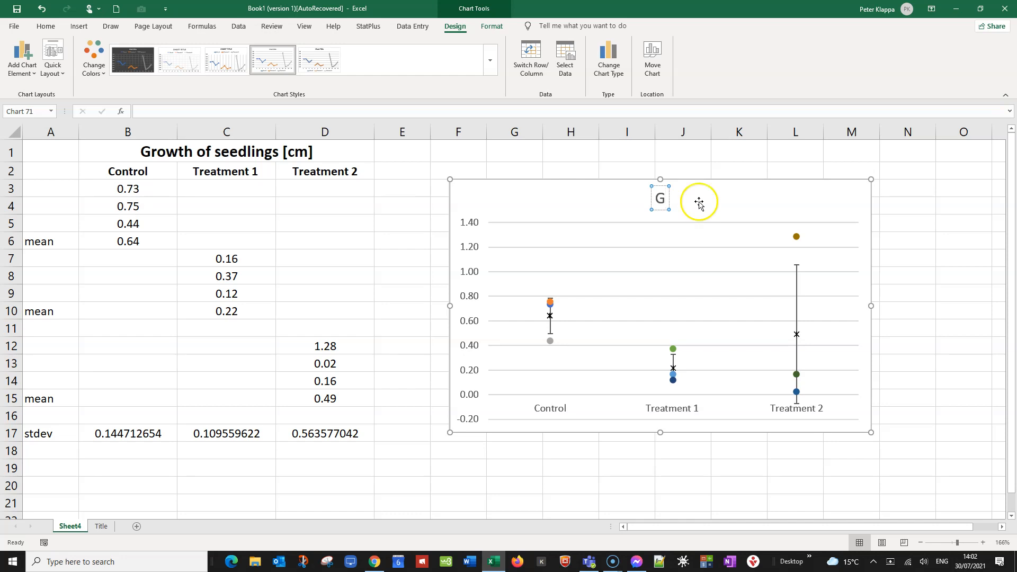
pyautogui.write('rowth of seedlings')
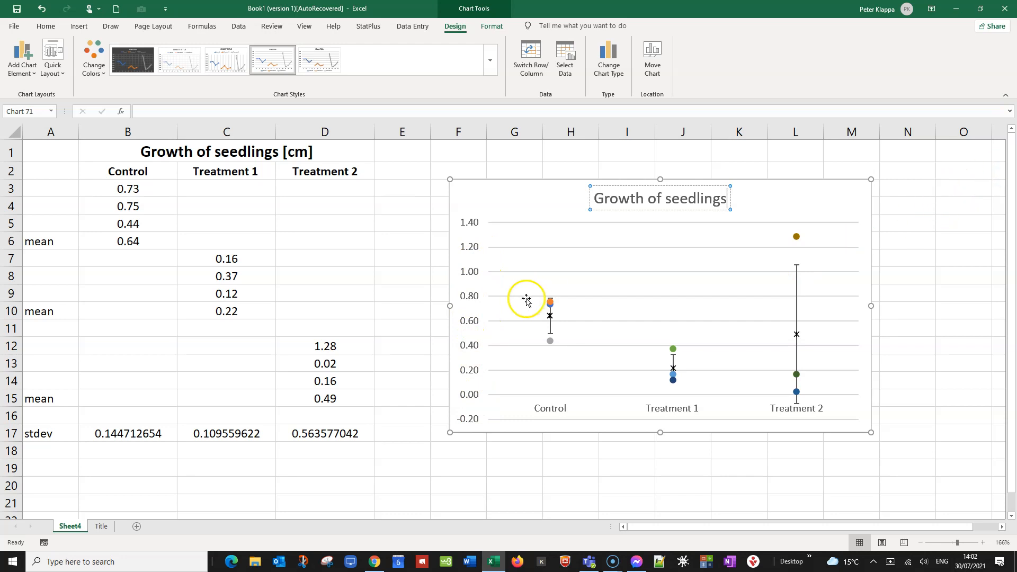
# Step: Add axis titles to the chart and set the vertical axis title to "Growth [cm]"
pyautogui.click(467, 274)
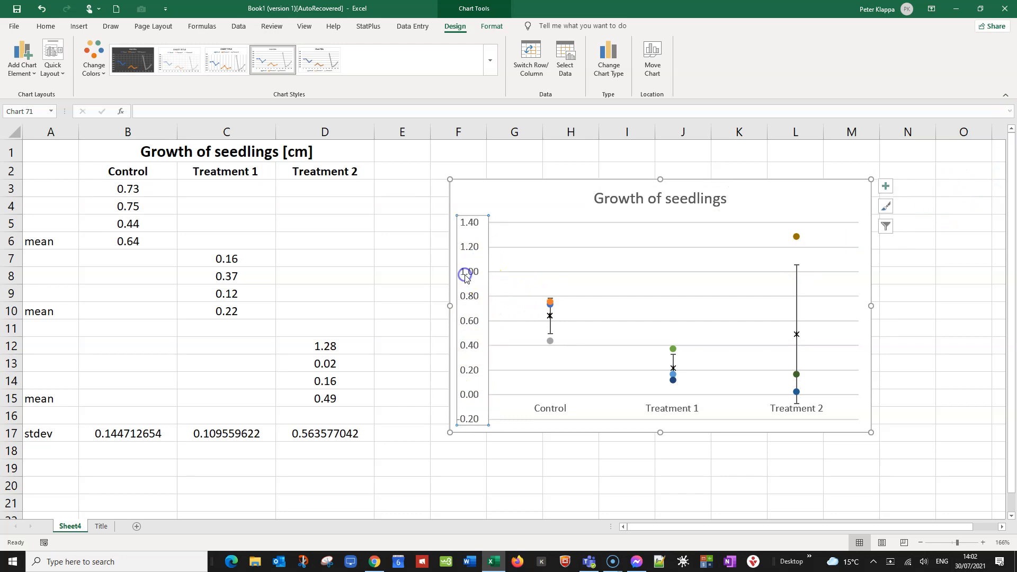
pyautogui.click(887, 188)
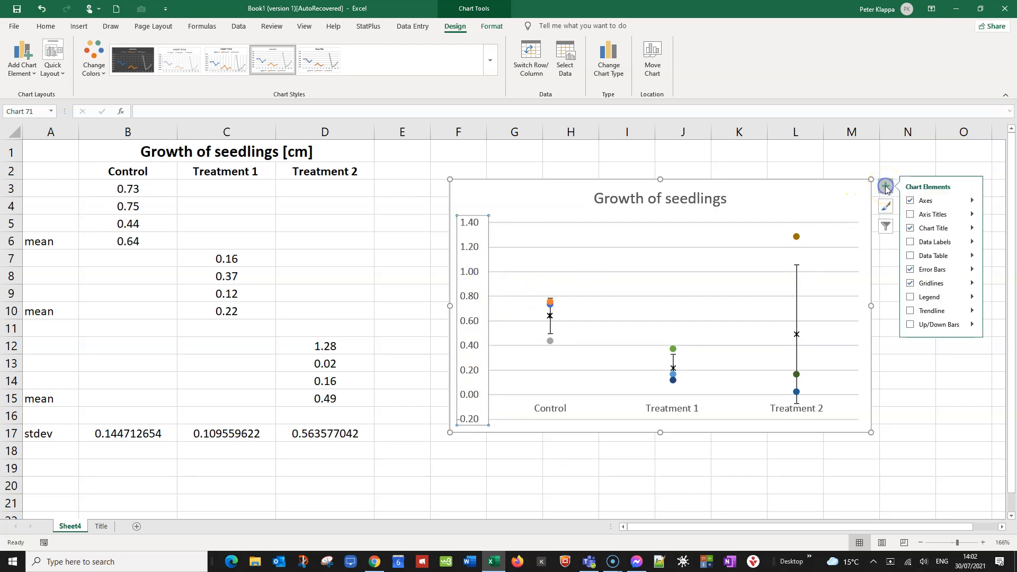
pyautogui.click(911, 215)
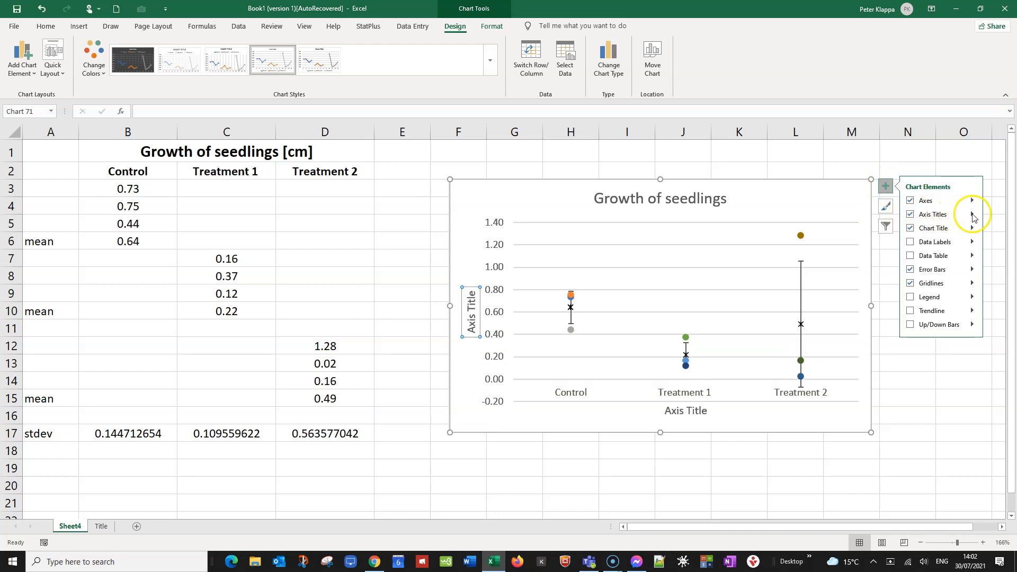
pyautogui.click(474, 332)
pyautogui.moveTo(482, 316); pyautogui.dragTo(482, 291)
pyautogui.write('G')
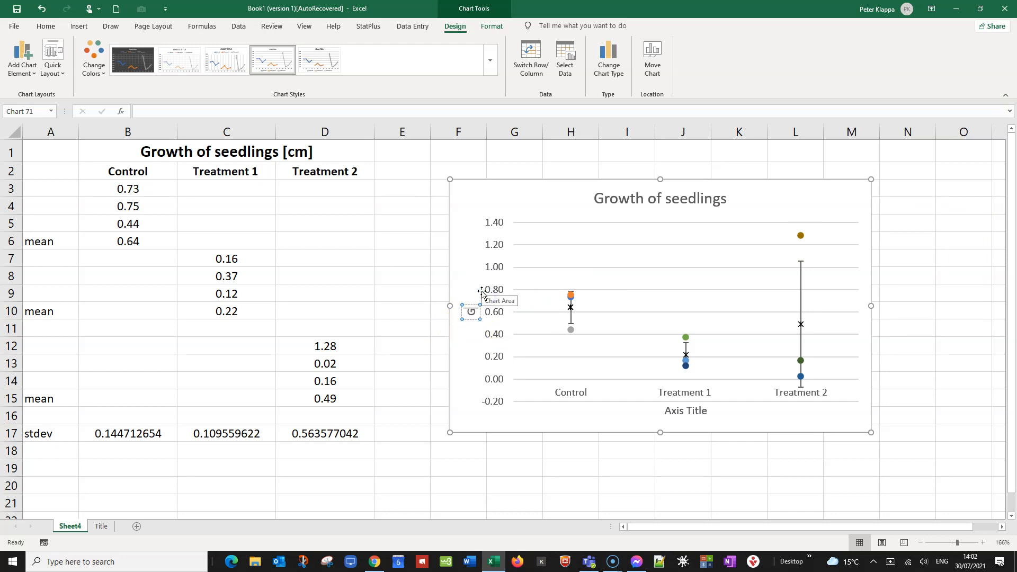
pyautogui.write('rowth')
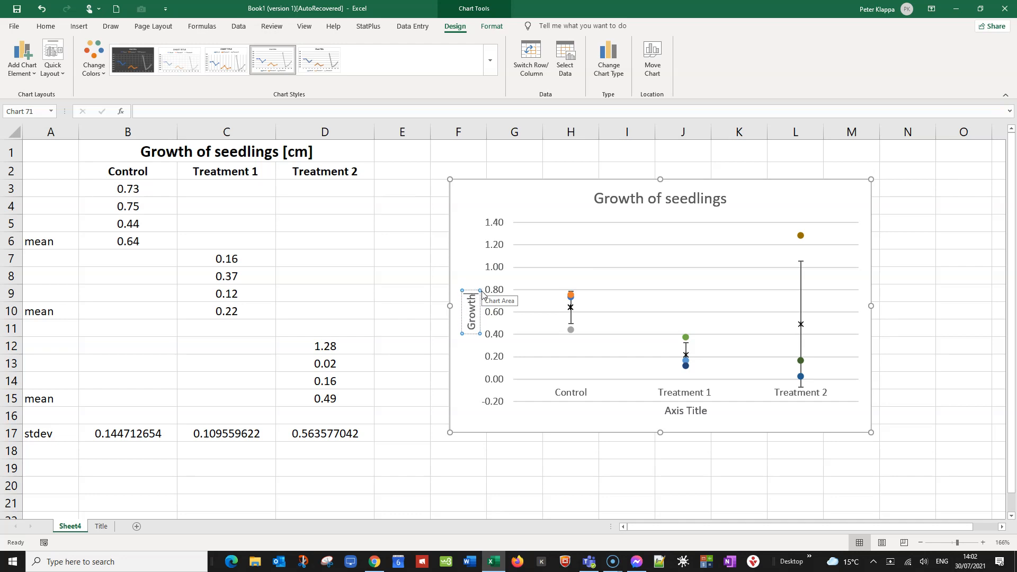
pyautogui.write(' [cm]')
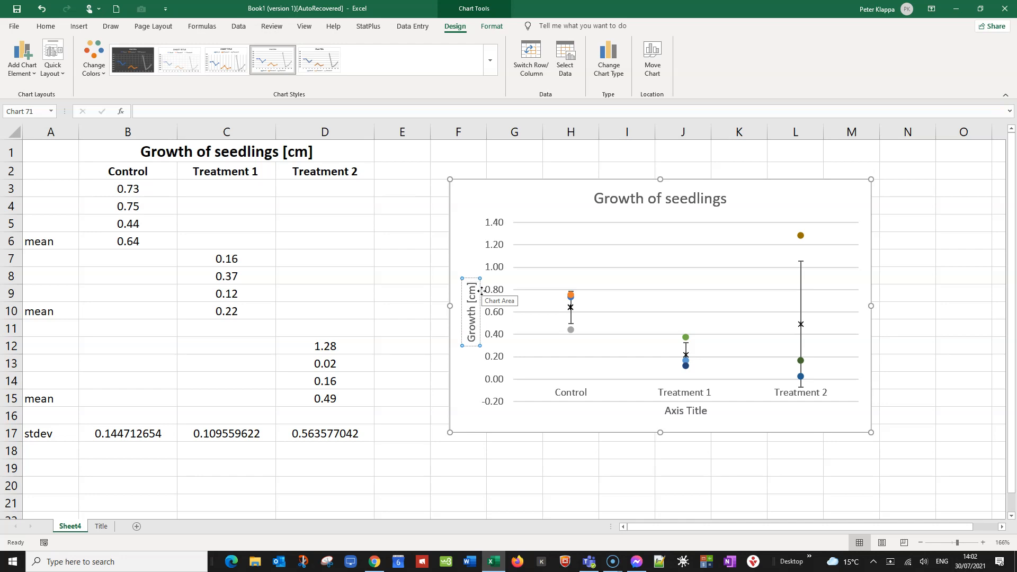
# Step: Delete the placeholder title of the horizontal axis
pyautogui.click(625, 418)
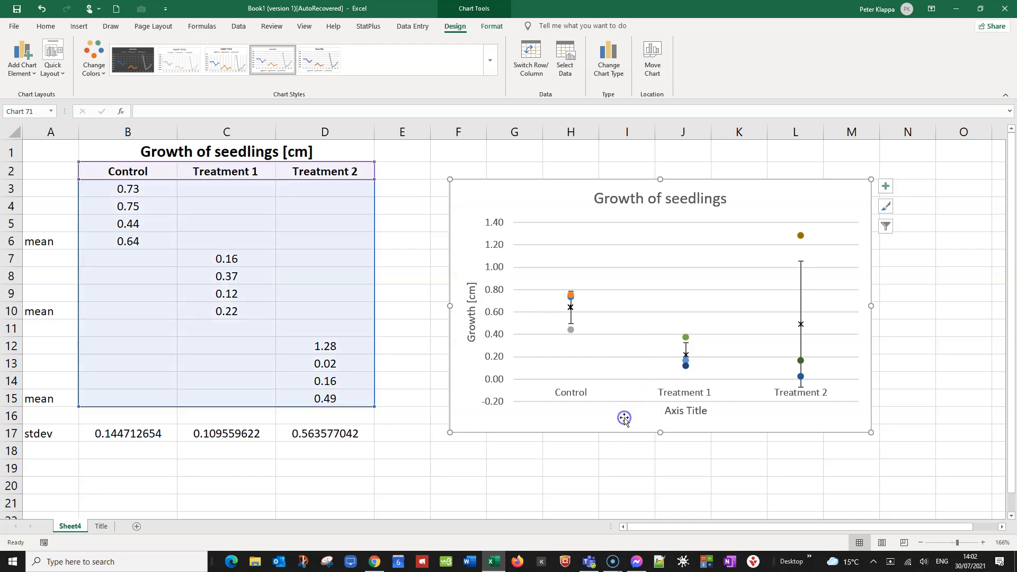
pyautogui.click(684, 412)
pyautogui.press('Delete')
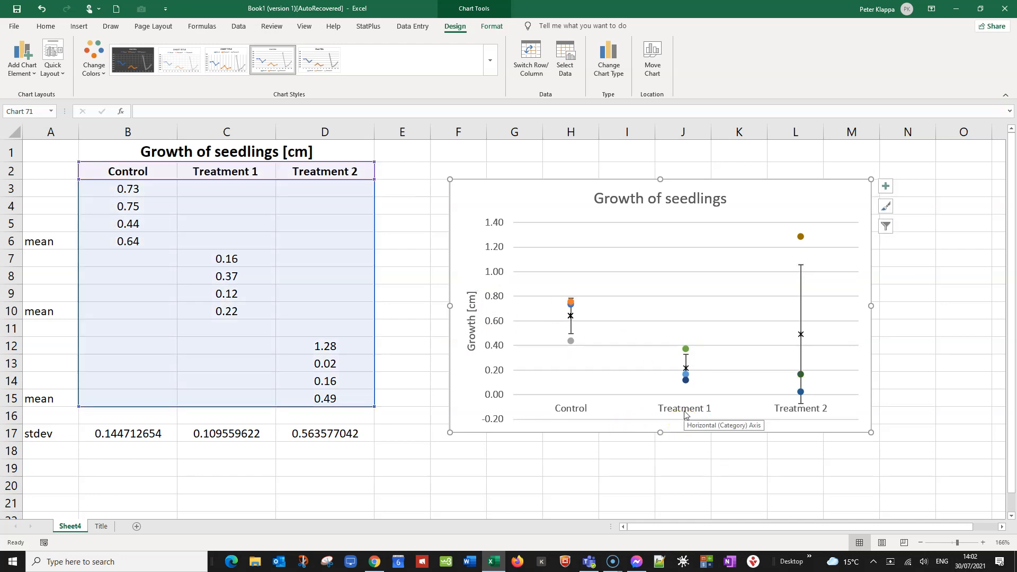